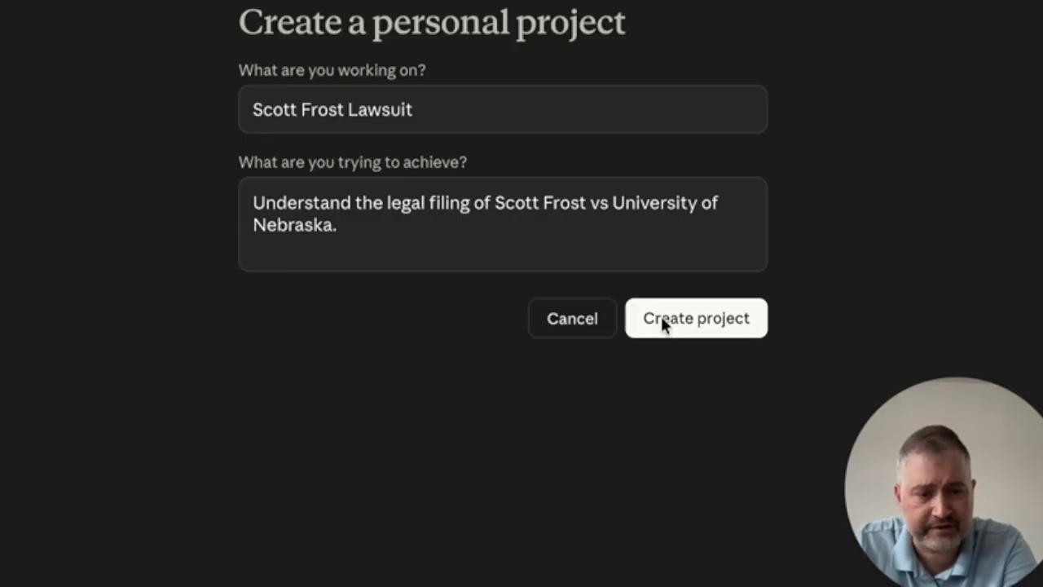
- Create the personal project "Scott Frost Lawsuit" and add the legal complaint PDF to its files
{"action": "left_click", "coordinate": [662, 319]}
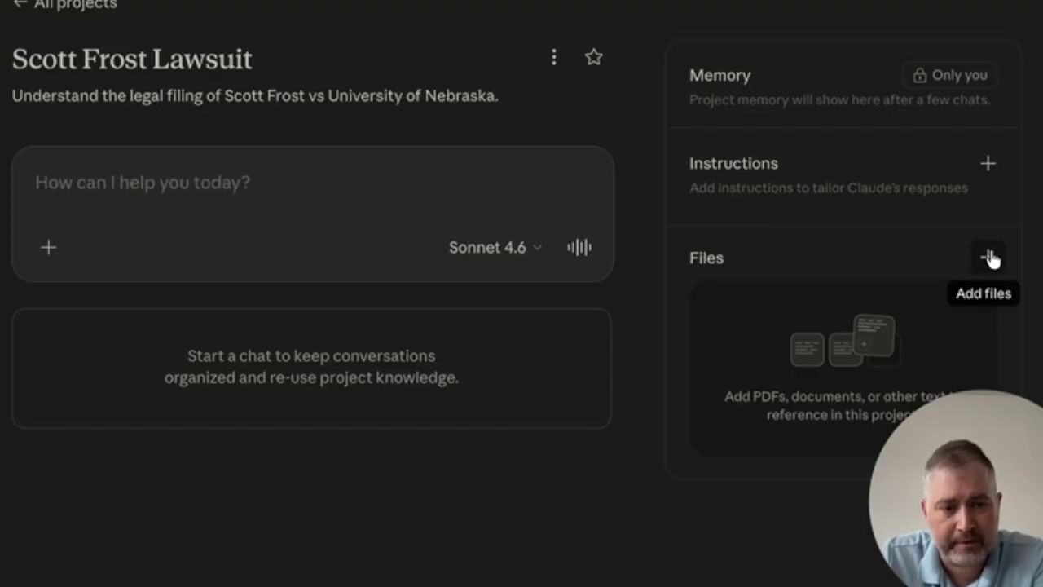
{"action": "left_click", "coordinate": [989, 257]}
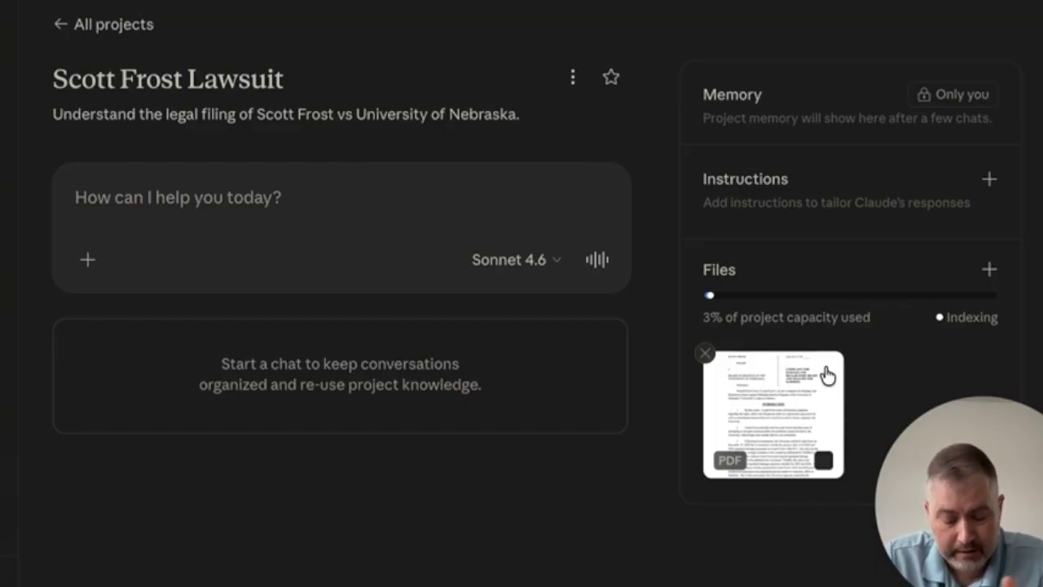
- Submit a prompt requesting a plain-English section breakdown with page references, a timeline of key events, all individuals and entities involved, and the core dispute
{"action": "key", "text": "ctrl+v"}
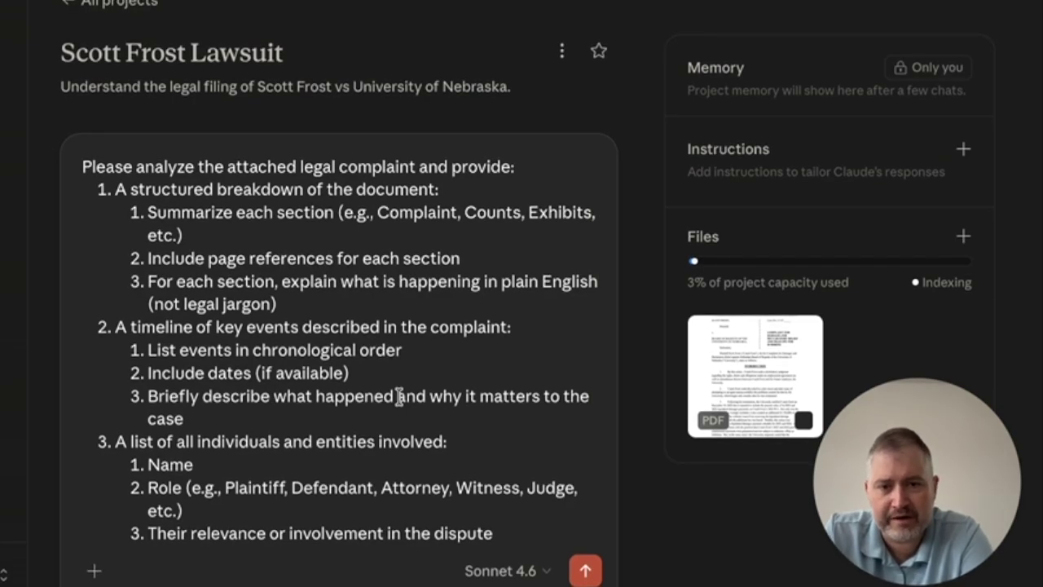
{"action": "scroll", "coordinate": [399, 396], "scroll_direction": "down", "scroll_amount": 1}
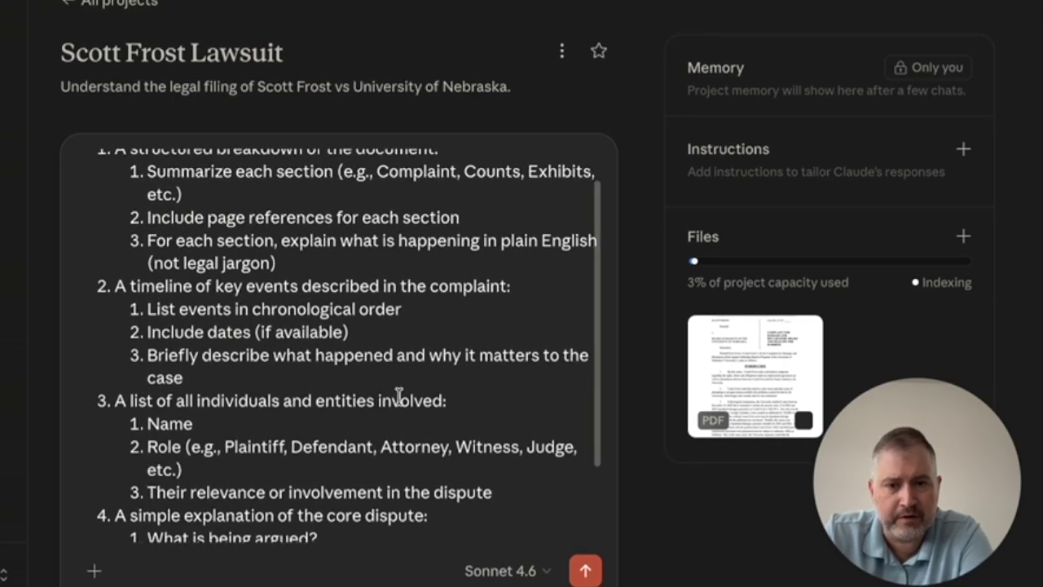
{"action": "scroll", "coordinate": [399, 396], "scroll_direction": "down", "scroll_amount": 2}
{"action": "scroll", "coordinate": [399, 396], "scroll_direction": "up", "scroll_amount": 1}
{"action": "scroll", "coordinate": [399, 396], "scroll_direction": "down", "scroll_amount": 1}
{"action": "scroll", "coordinate": [399, 396], "scroll_direction": "down", "scroll_amount": 2}
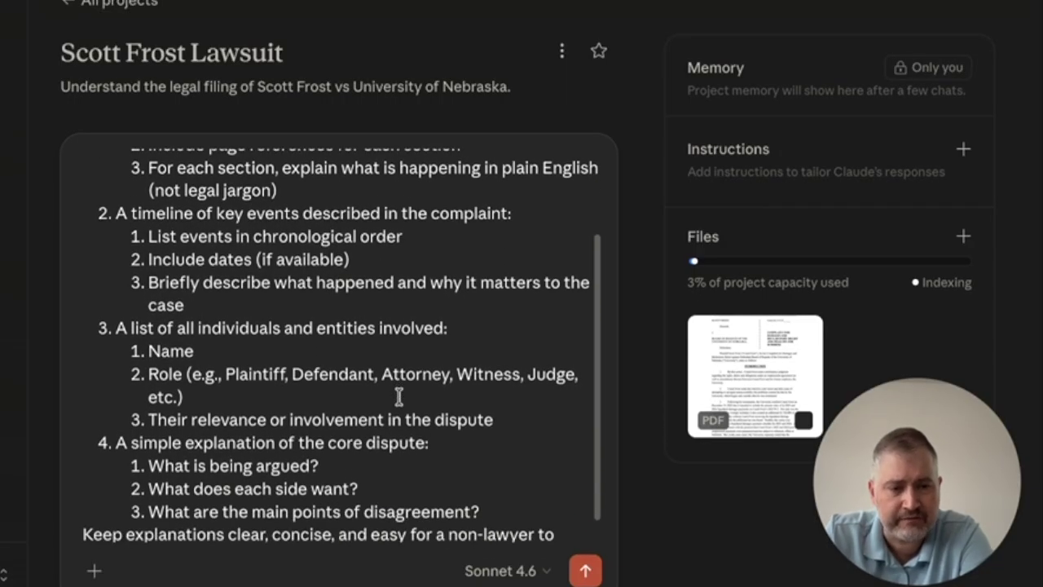
{"action": "scroll", "coordinate": [399, 396], "scroll_direction": "down", "scroll_amount": 1}
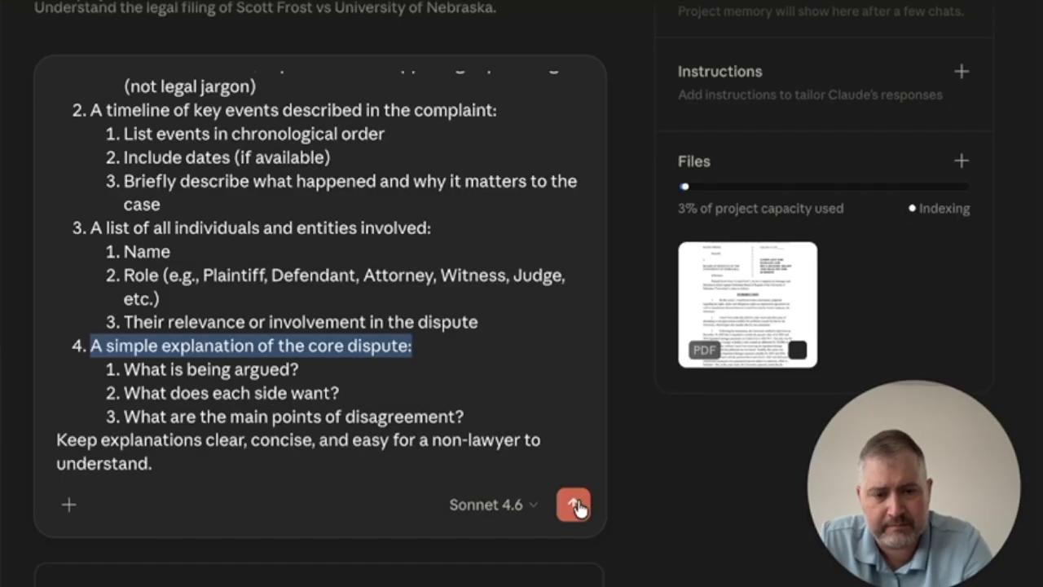
{"action": "left_click", "coordinate": [577, 499]}
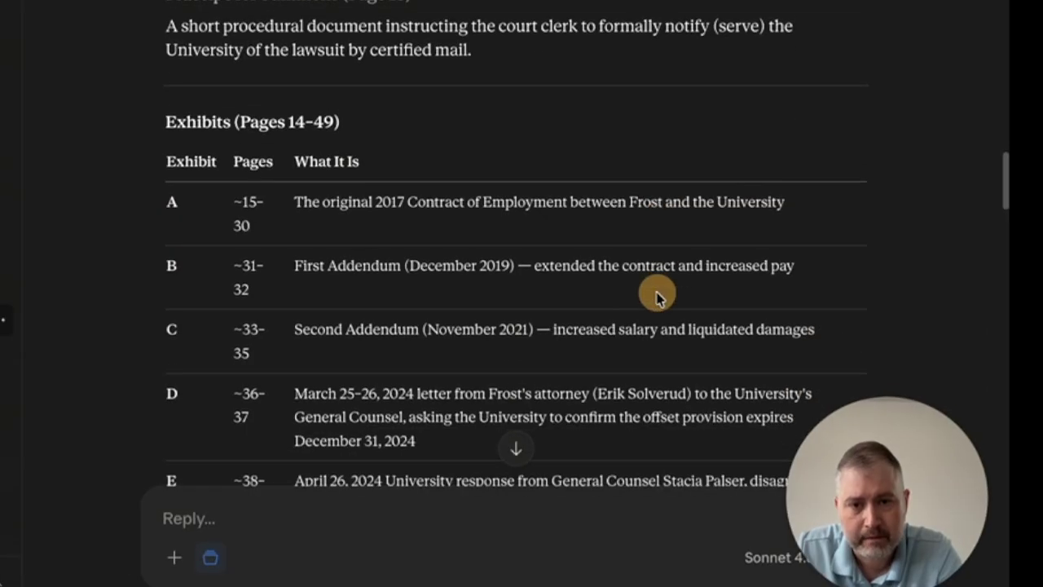
- Review the exhibits table, the timeline of key events and the individuals and entities involved in the response
{"action": "scroll", "coordinate": [659, 286], "scroll_direction": "down", "scroll_amount": 5}
{"action": "scroll", "coordinate": [656, 289], "scroll_direction": "down", "scroll_amount": 10}
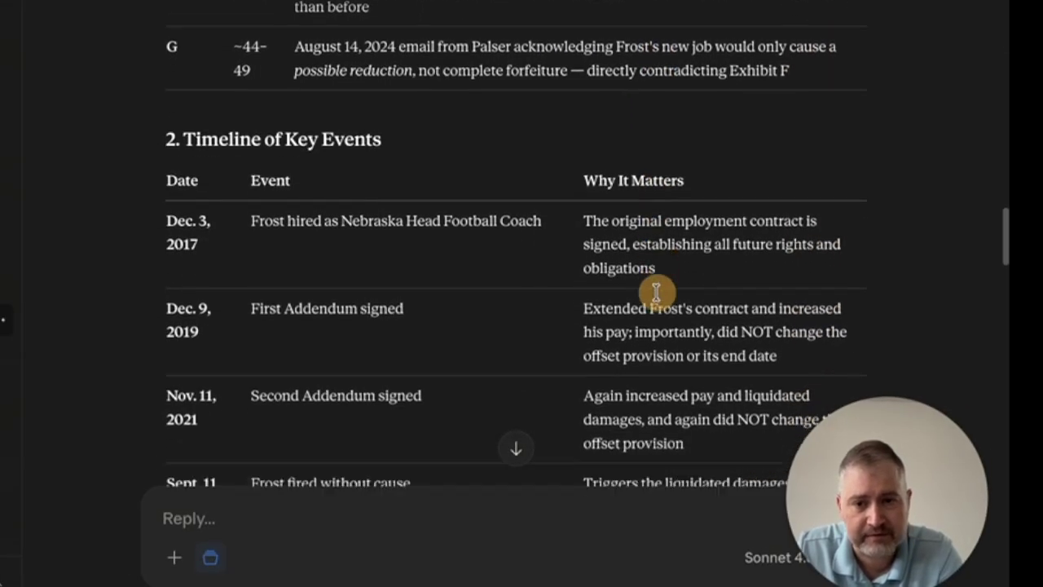
{"action": "scroll", "coordinate": [503, 392], "scroll_direction": "up", "scroll_amount": 6}
{"action": "scroll", "coordinate": [503, 392], "scroll_direction": "up", "scroll_amount": 3}
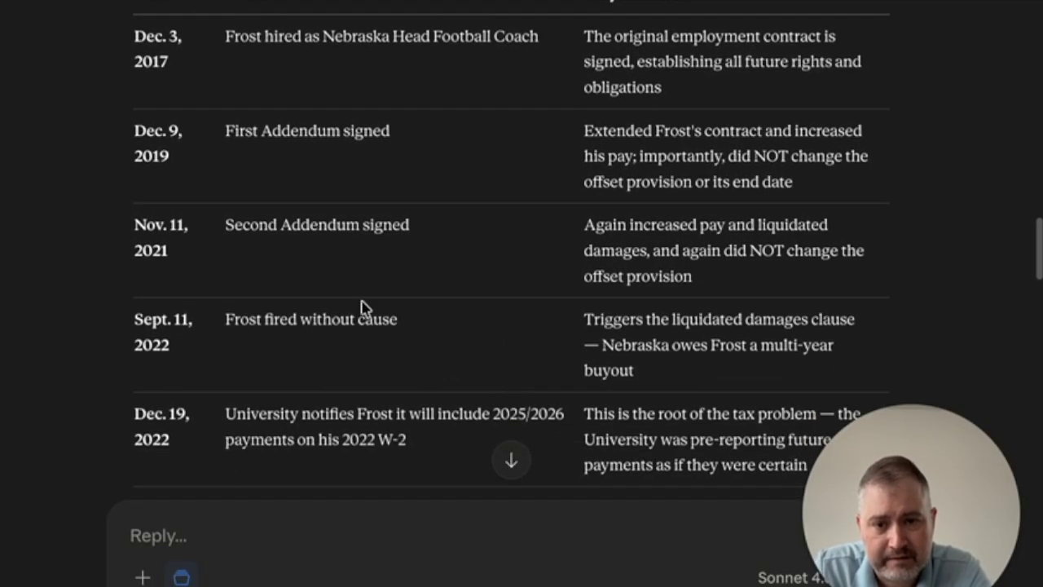
{"action": "scroll", "coordinate": [701, 303], "scroll_direction": "down", "scroll_amount": 9}
{"action": "scroll", "coordinate": [675, 299], "scroll_direction": "down", "scroll_amount": 4}
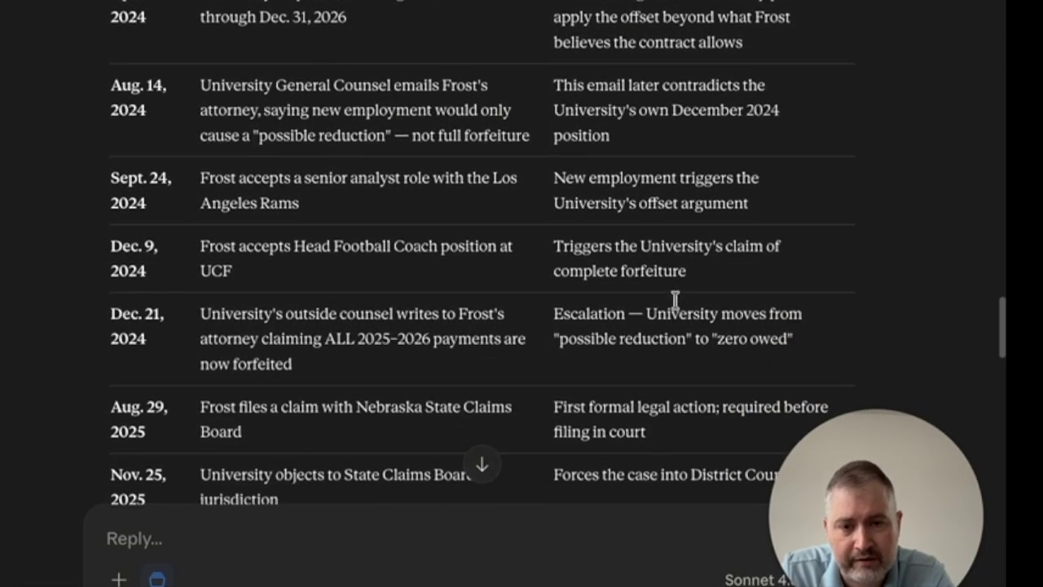
{"action": "scroll", "coordinate": [437, 415], "scroll_direction": "down", "scroll_amount": 6}
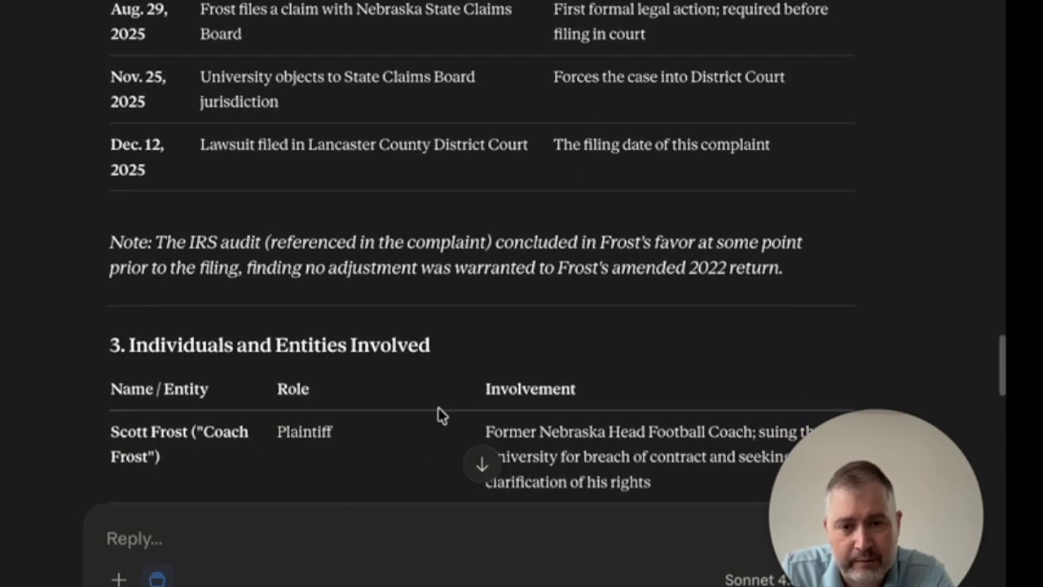
{"action": "scroll", "coordinate": [438, 415], "scroll_direction": "down", "scroll_amount": 10}
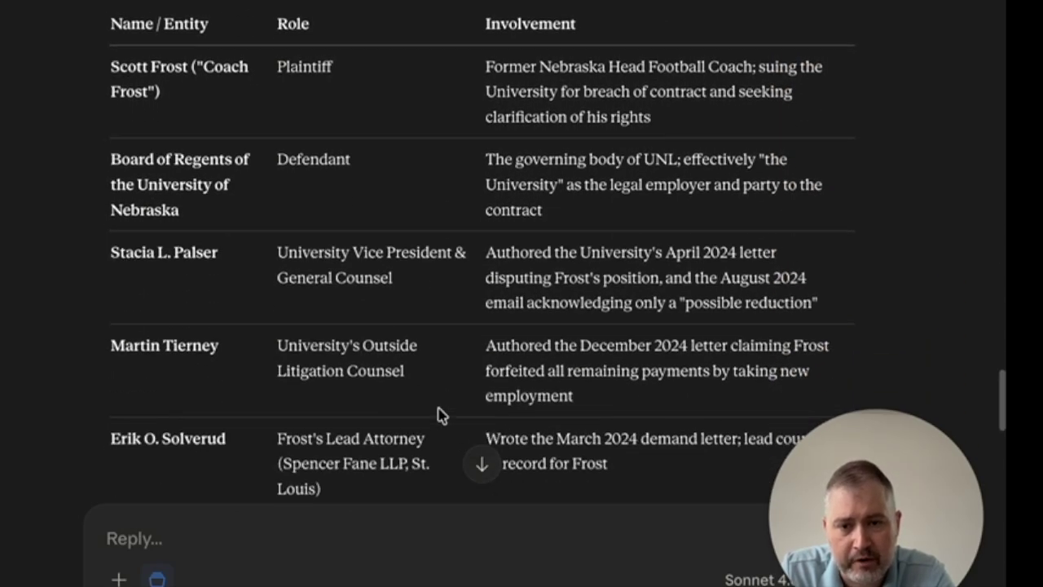
- Read the core dispute summary, including what each side wants and the main points of disagreement
{"action": "scroll", "coordinate": [437, 399], "scroll_direction": "down", "scroll_amount": 4}
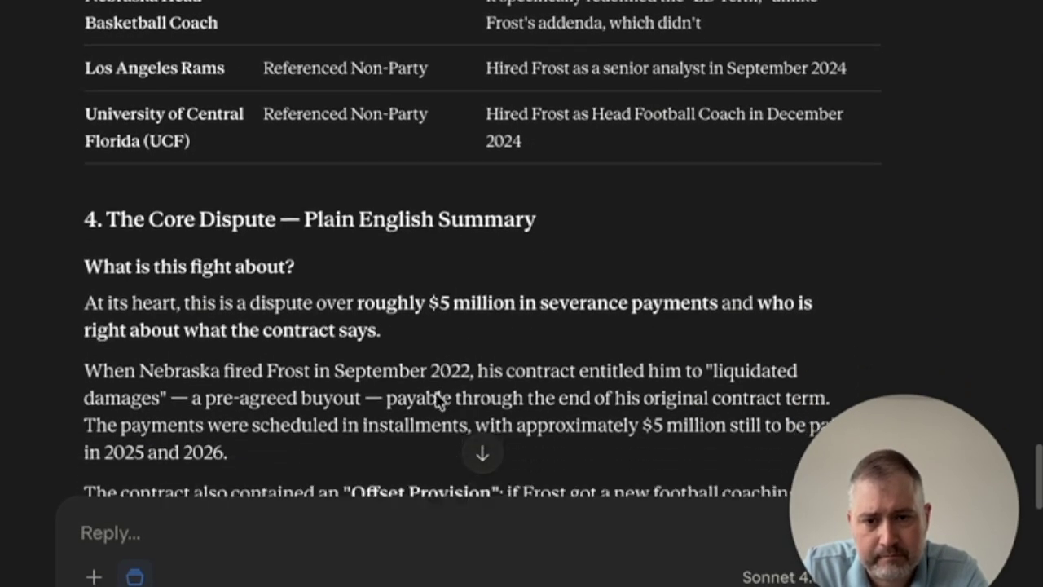
{"action": "scroll", "coordinate": [434, 393], "scroll_direction": "down", "scroll_amount": 1}
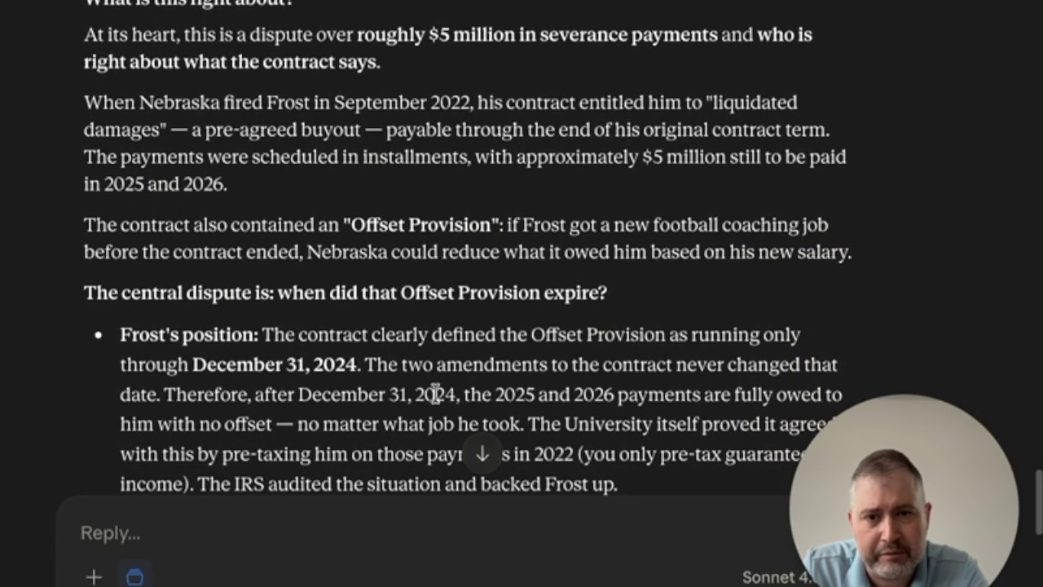
{"action": "scroll", "coordinate": [434, 395], "scroll_direction": "down", "scroll_amount": 1}
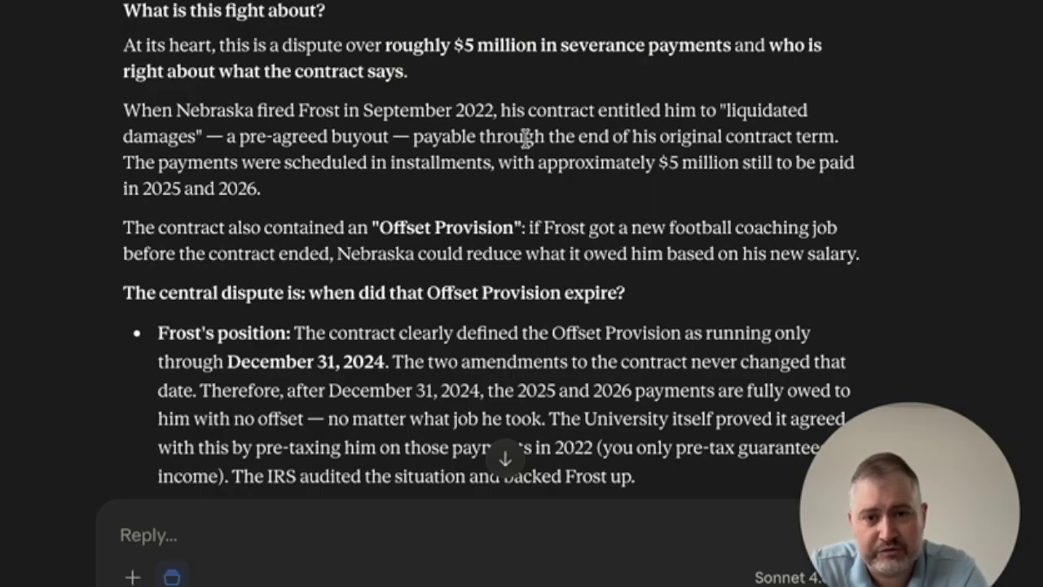
{"action": "scroll", "coordinate": [526, 136], "scroll_direction": "down", "scroll_amount": 1}
{"action": "scroll", "coordinate": [526, 139], "scroll_direction": "down", "scroll_amount": 8}
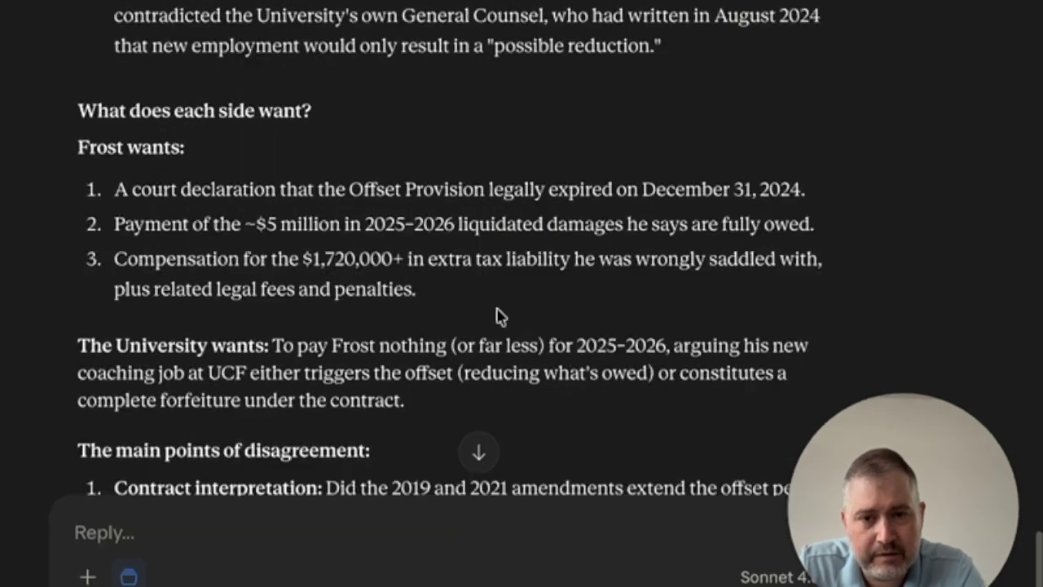
{"action": "scroll", "coordinate": [500, 316], "scroll_direction": "down", "scroll_amount": 1}
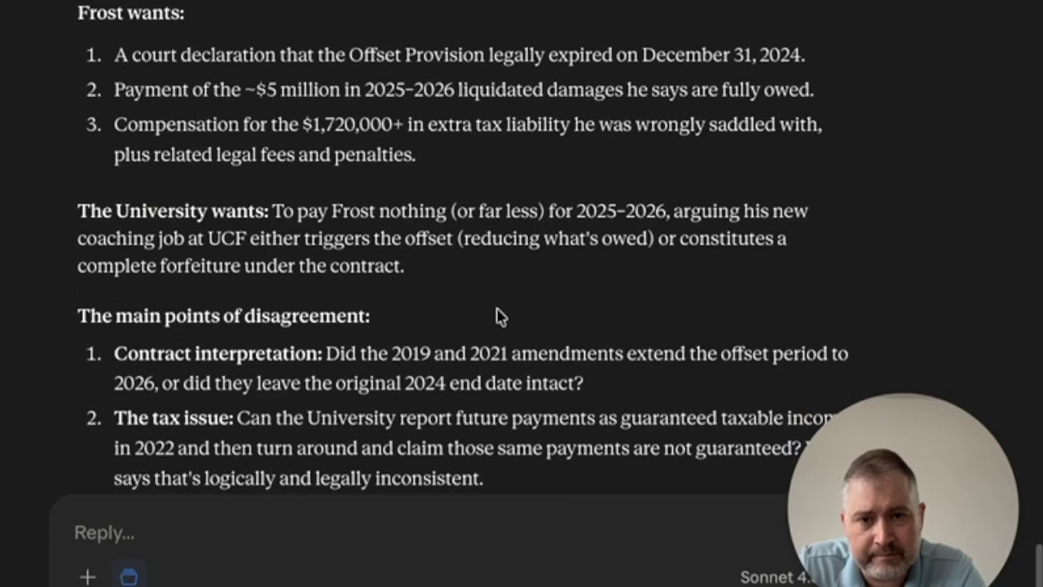
{"action": "scroll", "coordinate": [500, 316], "scroll_direction": "down", "scroll_amount": 3}
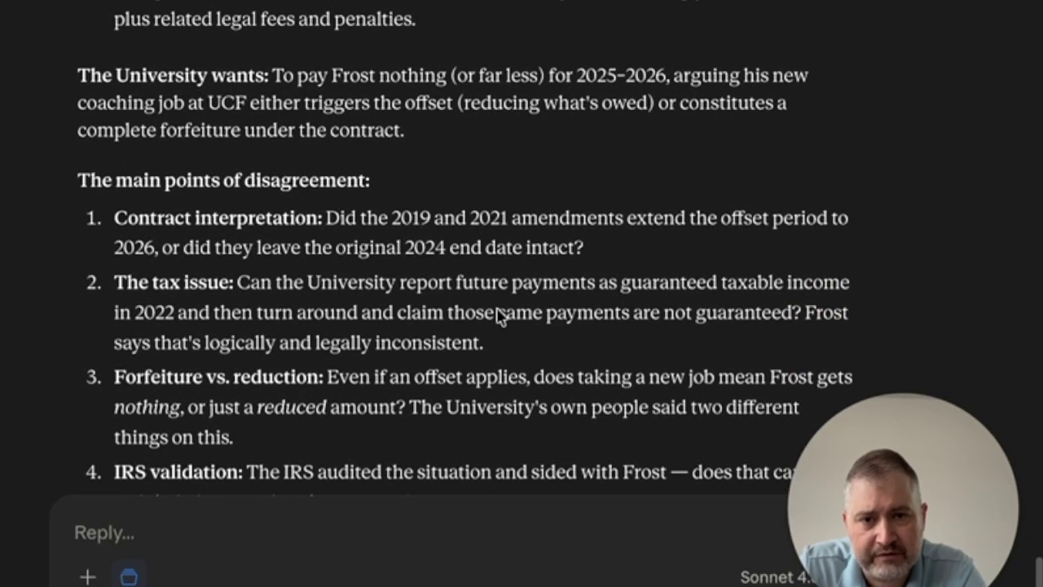
- Submit a follow-up prompt requesting a four-column payment matrix, each side's strongest legal arguments with weaknesses, and the likely outcome, explained for a non-lawyer
{"action": "left_click", "coordinate": [360, 532]}
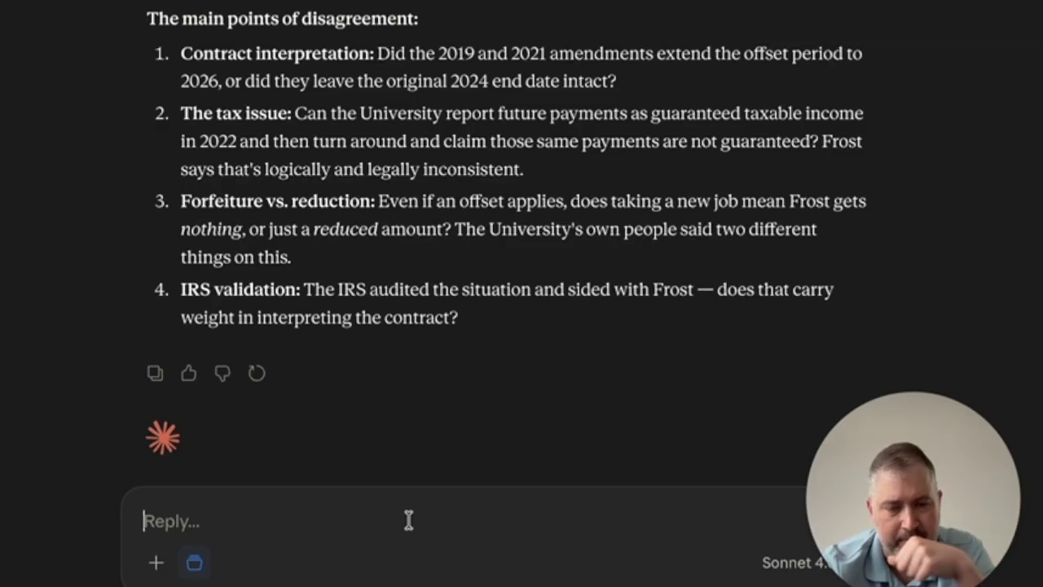
{"action": "type", "text": "Please analyze the attached legal document and provide the following: 1. Payment Matrix: Create a table with four columns: Year Payment Status (Received, Not Received, or In Dispute) Whether there is a tax issue associated with that year (Yes/No + brief explanation) Notes (any relevant context about that year’s payment or dispute) 2. Legal Arguments: Provide a clear breakdown of the strongest arguments for each side: Scott Frost University of Nebraska For each side: Summarize their core argument in plain English Identify the key supporting facts or contract provisions Highlight any weaknesses or risks in their position 3. Likely Outcome: Based on the information provided: Explain how this dispute might play out Identify the most likely resolution scenarios (e.g., settlement, partial payment, dismissal, etc.)"}
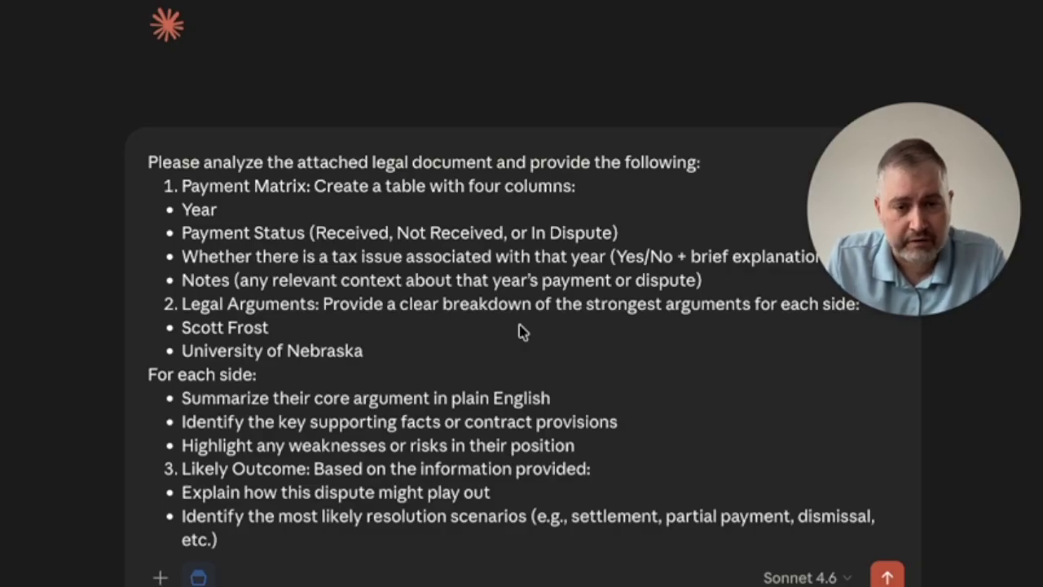
{"action": "scroll", "coordinate": [523, 332], "scroll_direction": "down", "scroll_amount": 2}
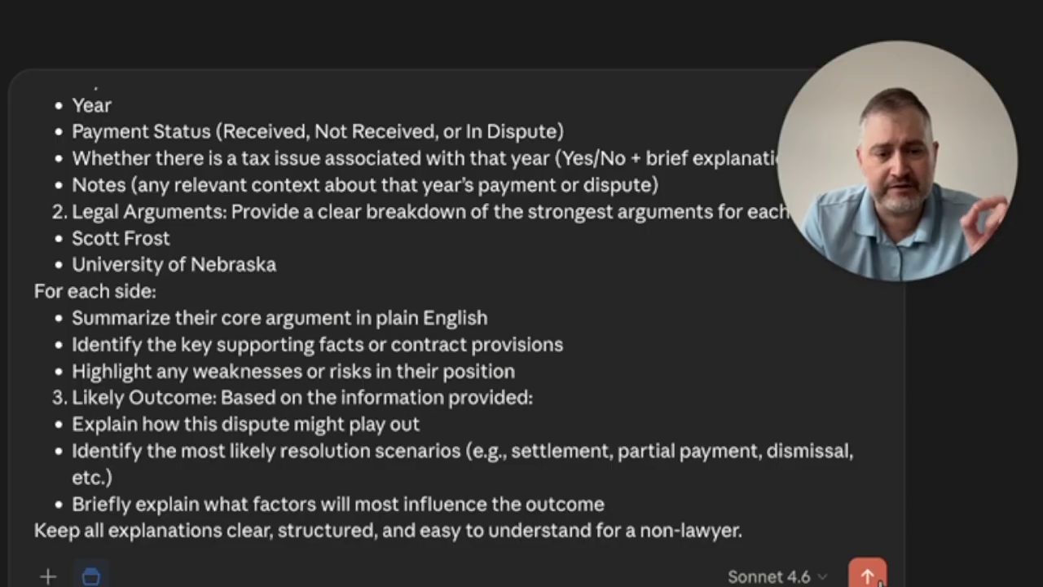
{"action": "left_click", "coordinate": [868, 576]}
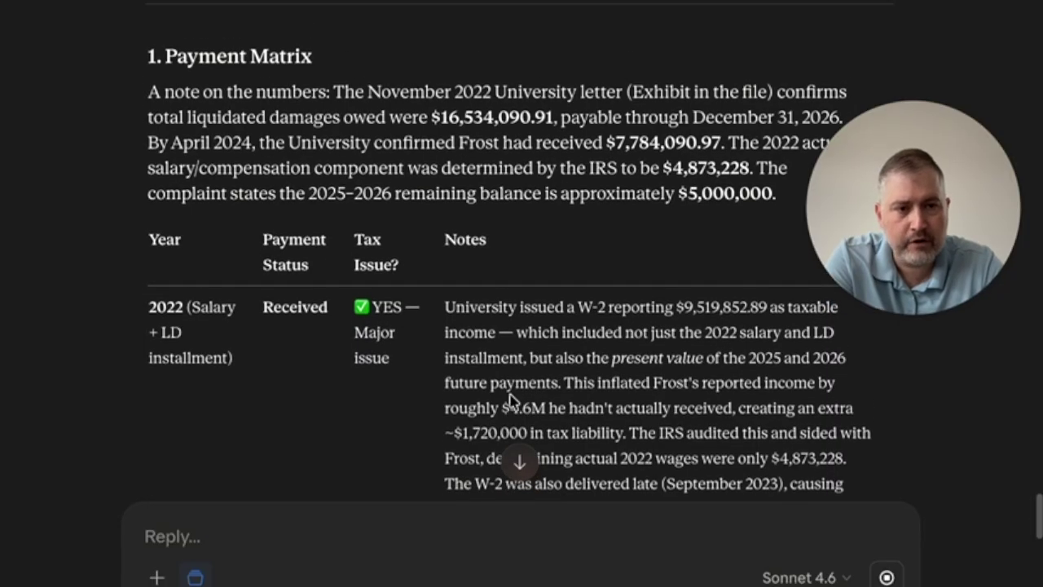
- Examine the payment matrix year by year from 2022 to 2026 for payment status, tax issues and notes
{"action": "scroll", "coordinate": [511, 399], "scroll_direction": "down", "scroll_amount": 2}
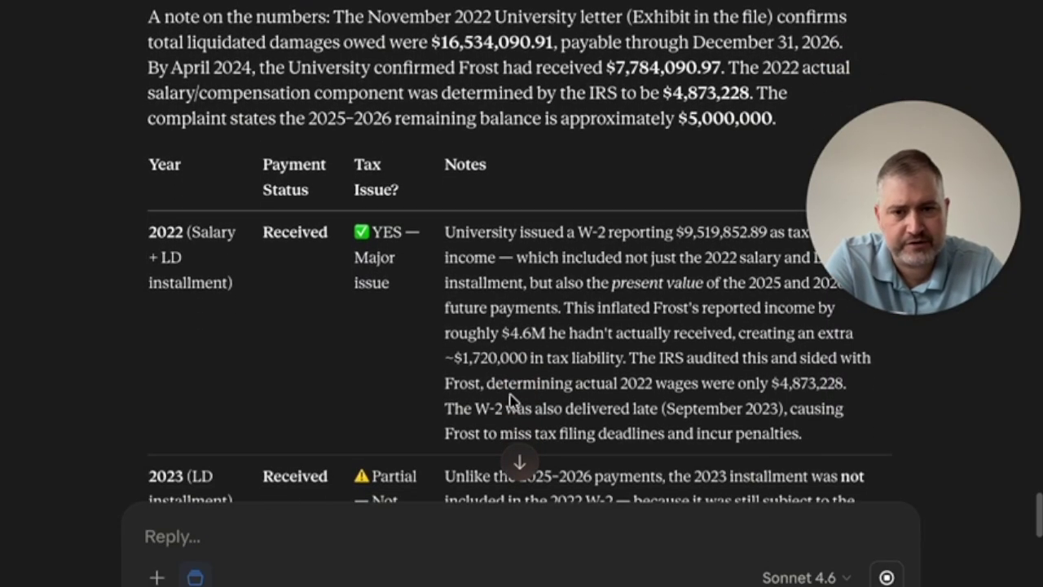
{"action": "scroll", "coordinate": [538, 415], "scroll_direction": "up", "scroll_amount": 1}
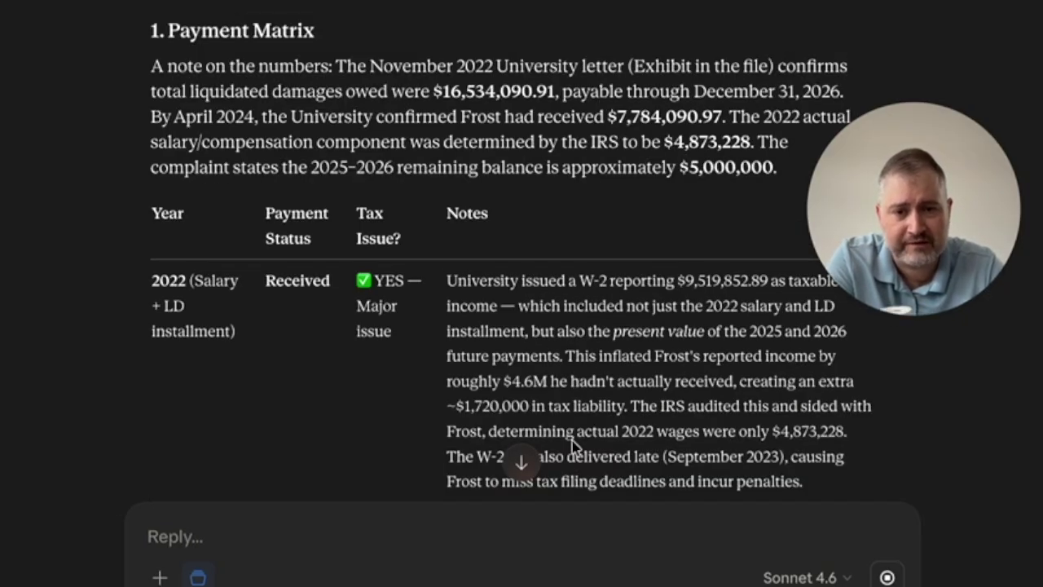
{"action": "scroll", "coordinate": [572, 440], "scroll_direction": "down", "scroll_amount": 5}
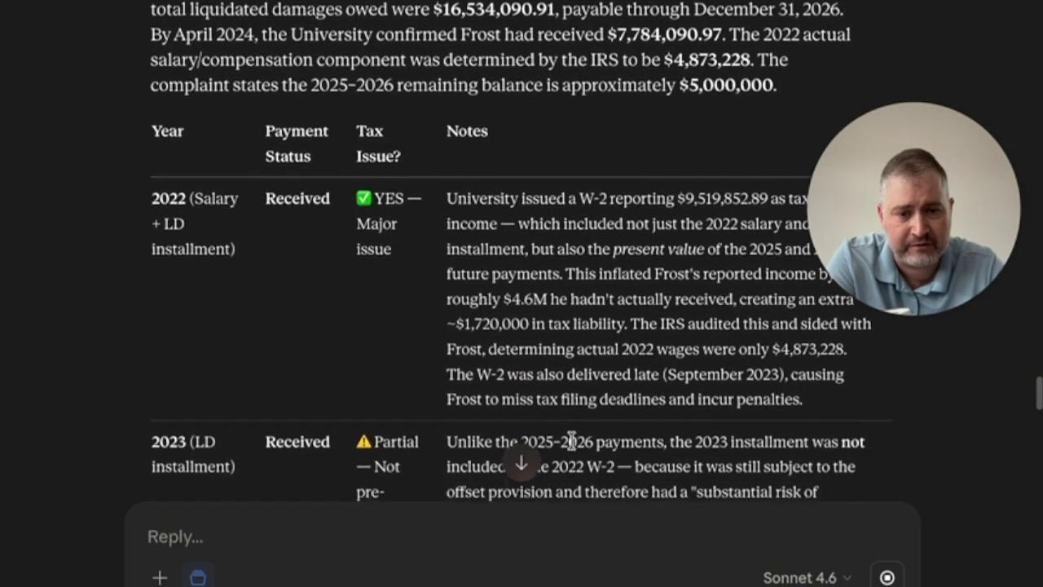
{"action": "scroll", "coordinate": [572, 441], "scroll_direction": "down", "scroll_amount": 1}
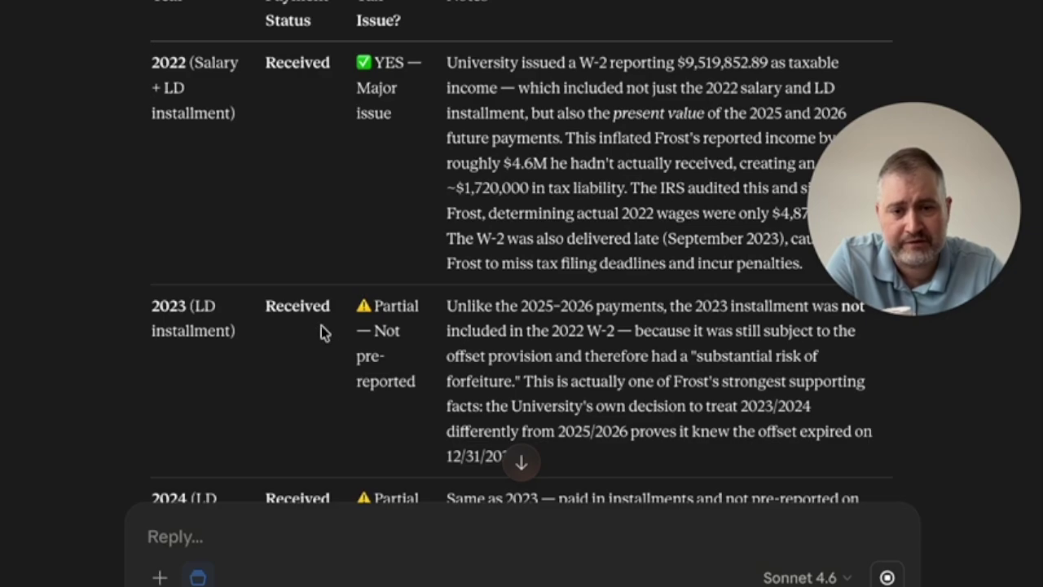
{"action": "scroll", "coordinate": [527, 354], "scroll_direction": "down", "scroll_amount": 1}
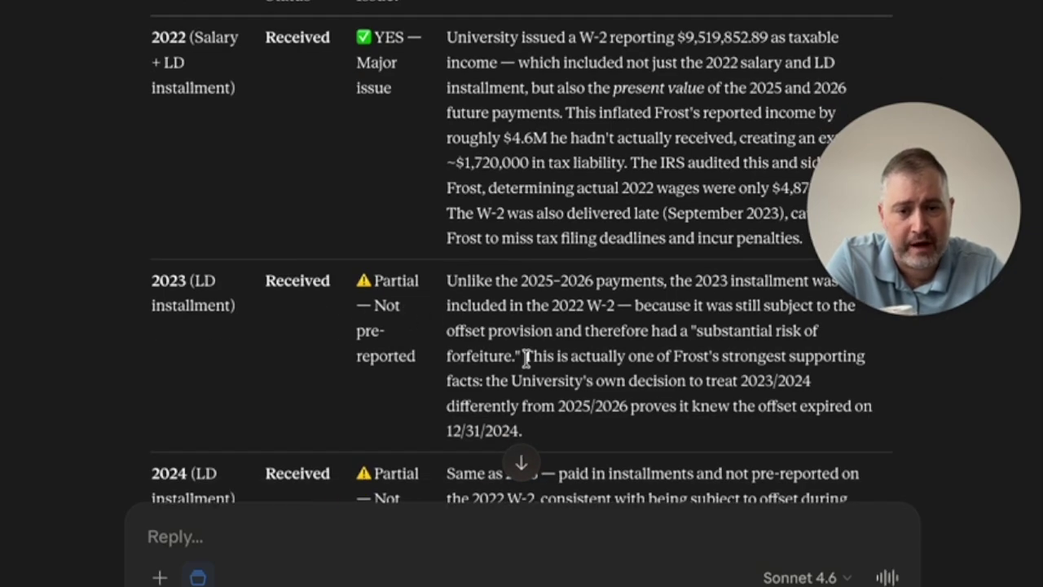
{"action": "scroll", "coordinate": [527, 359], "scroll_direction": "down", "scroll_amount": 3}
{"action": "scroll", "coordinate": [527, 358], "scroll_direction": "down", "scroll_amount": 2}
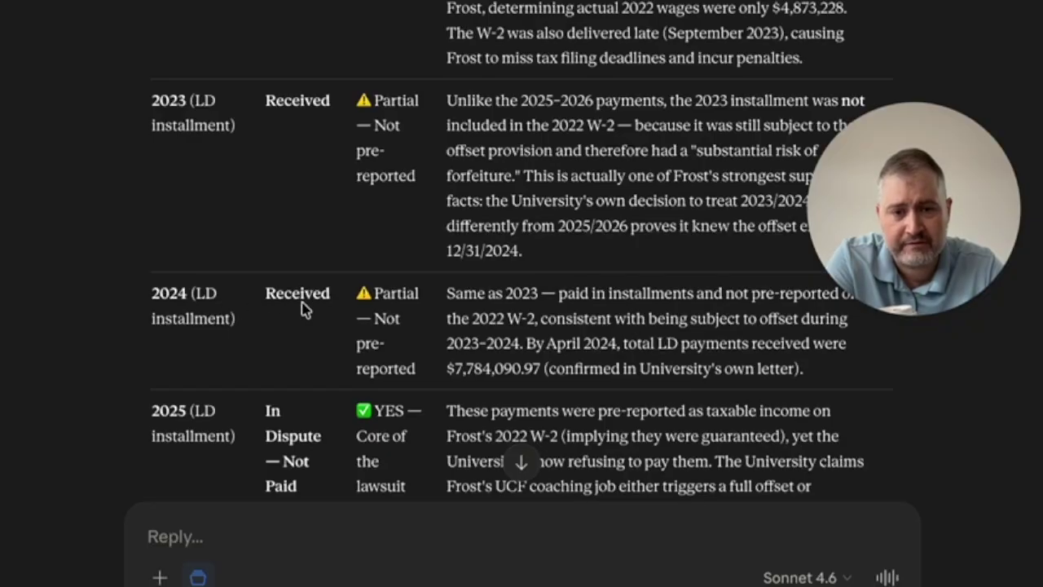
{"action": "scroll", "coordinate": [503, 365], "scroll_direction": "down", "scroll_amount": 6}
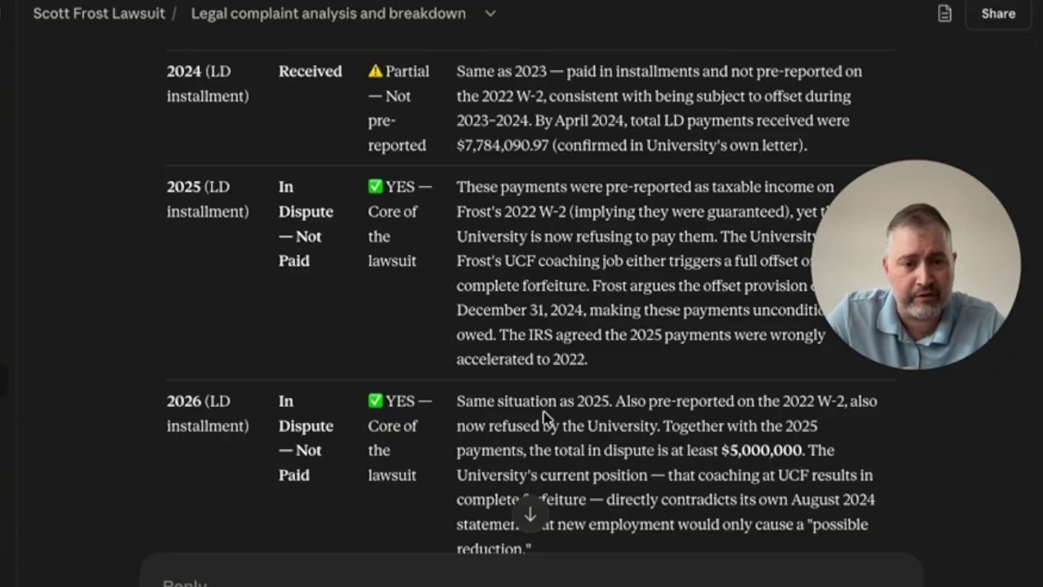
{"action": "scroll", "coordinate": [544, 417], "scroll_direction": "down", "scroll_amount": 1}
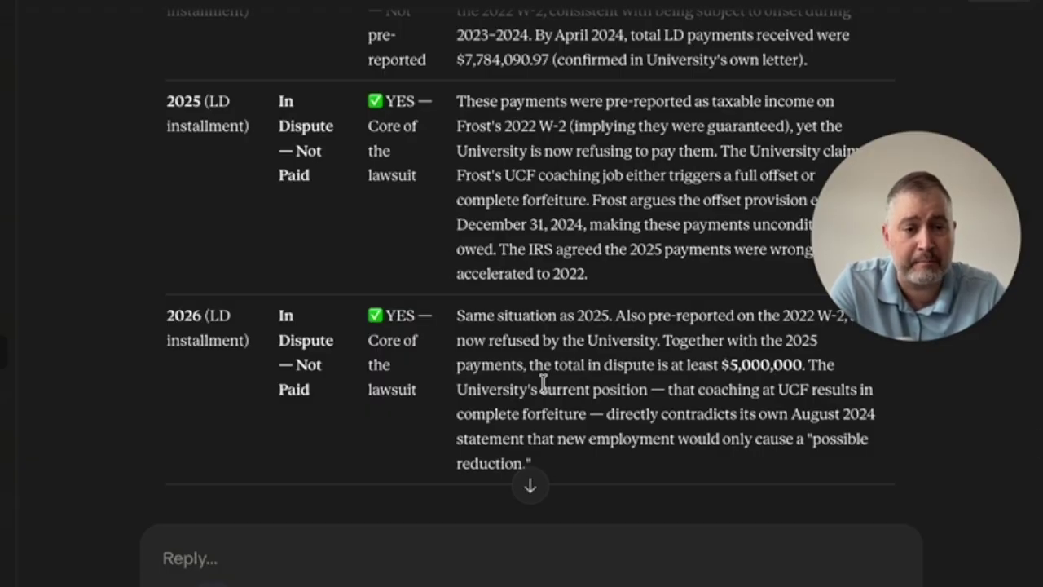
- Read the legal arguments for Scott Frost and the University of Nebraska, including core arguments, supporting contract provisions, weaknesses and risks
{"action": "scroll", "coordinate": [540, 380], "scroll_direction": "down", "scroll_amount": 6}
{"action": "scroll", "coordinate": [652, 493], "scroll_direction": "up", "scroll_amount": 1}
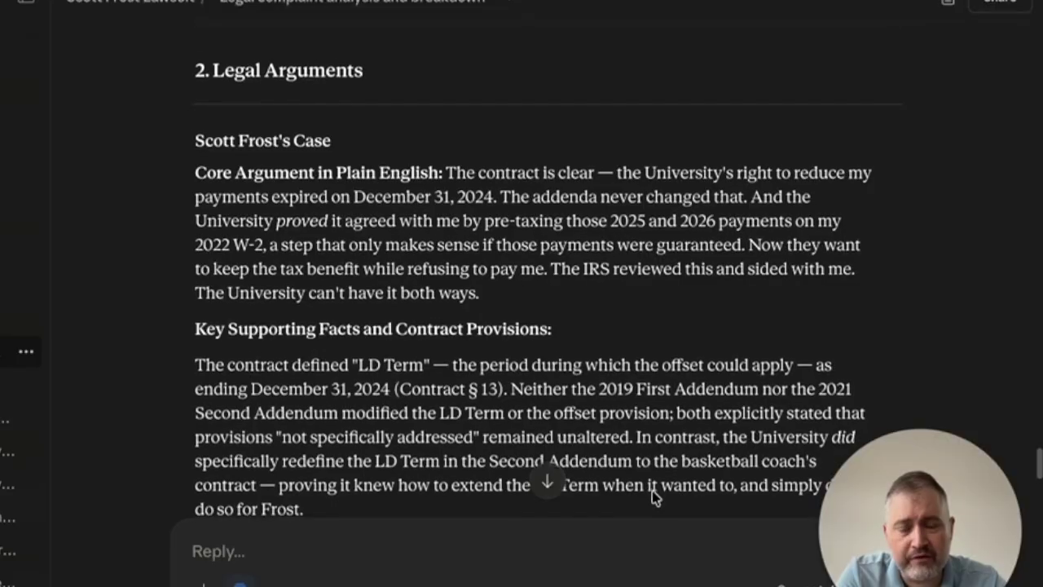
{"action": "scroll", "coordinate": [656, 498], "scroll_direction": "down", "scroll_amount": 1}
{"action": "scroll", "coordinate": [652, 495], "scroll_direction": "down", "scroll_amount": 3}
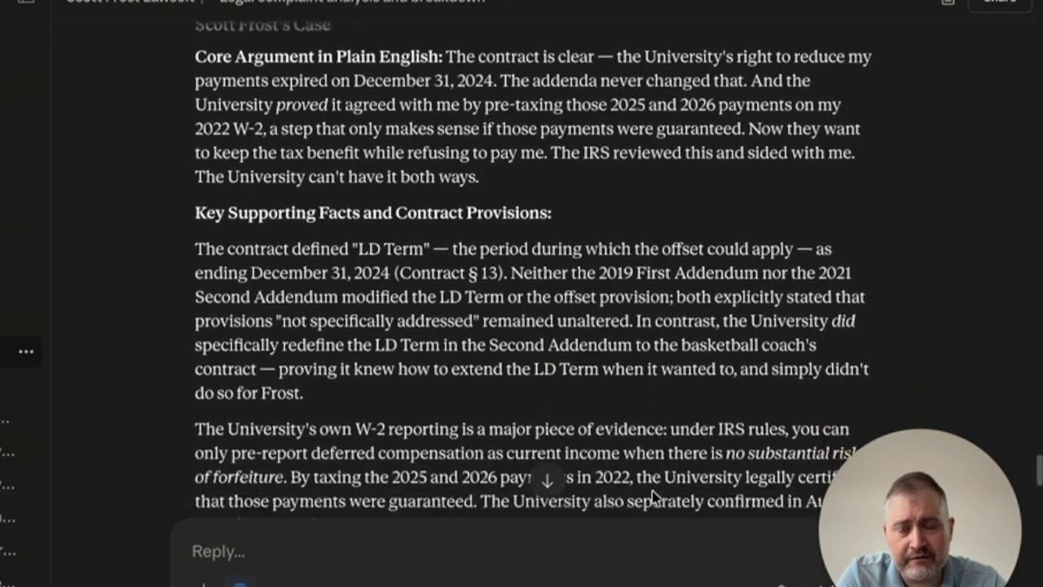
{"action": "scroll", "coordinate": [652, 495], "scroll_direction": "up", "scroll_amount": 3}
{"action": "scroll", "coordinate": [652, 496], "scroll_direction": "down", "scroll_amount": 6}
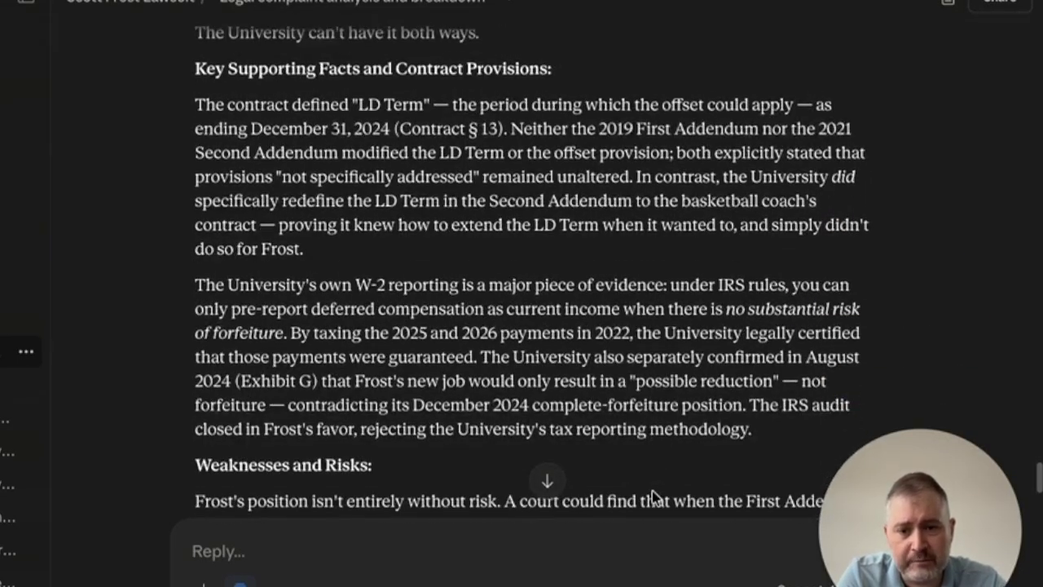
{"action": "scroll", "coordinate": [655, 497], "scroll_direction": "down", "scroll_amount": 1}
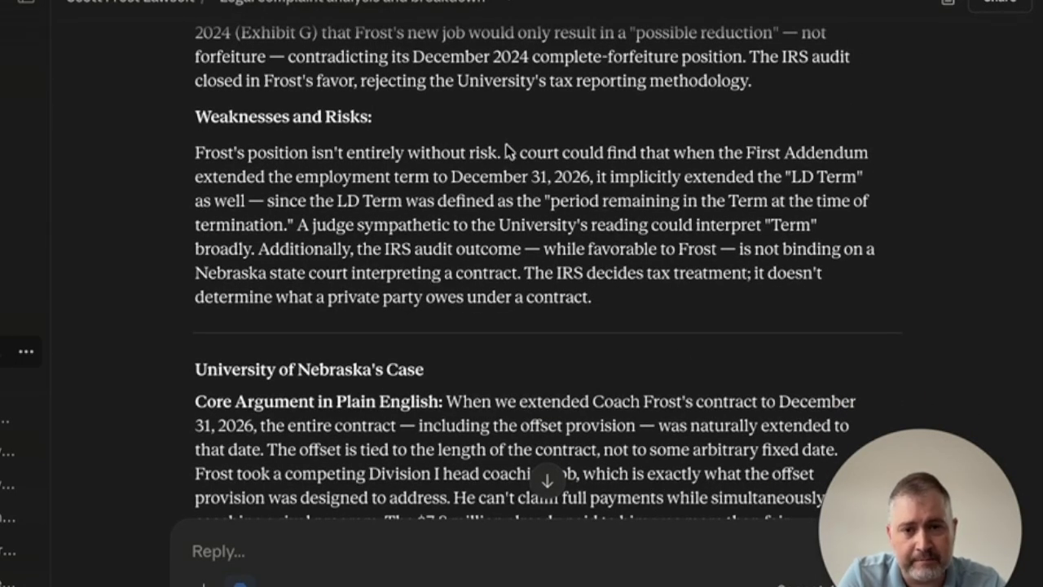
{"action": "scroll", "coordinate": [505, 149], "scroll_direction": "down", "scroll_amount": 3}
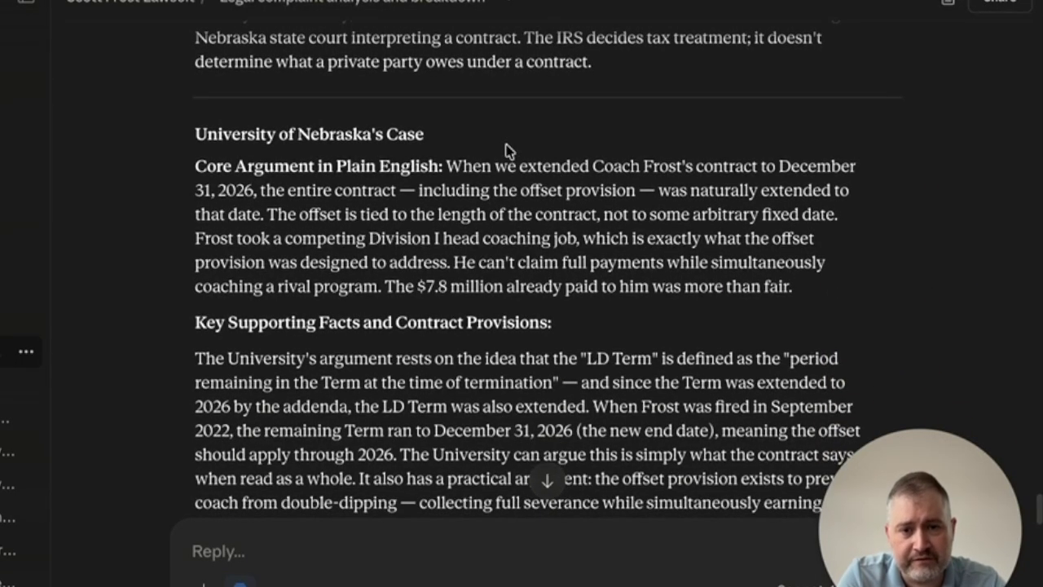
{"action": "scroll", "coordinate": [505, 149], "scroll_direction": "down", "scroll_amount": 4}
{"action": "scroll", "coordinate": [505, 149], "scroll_direction": "down", "scroll_amount": 4}
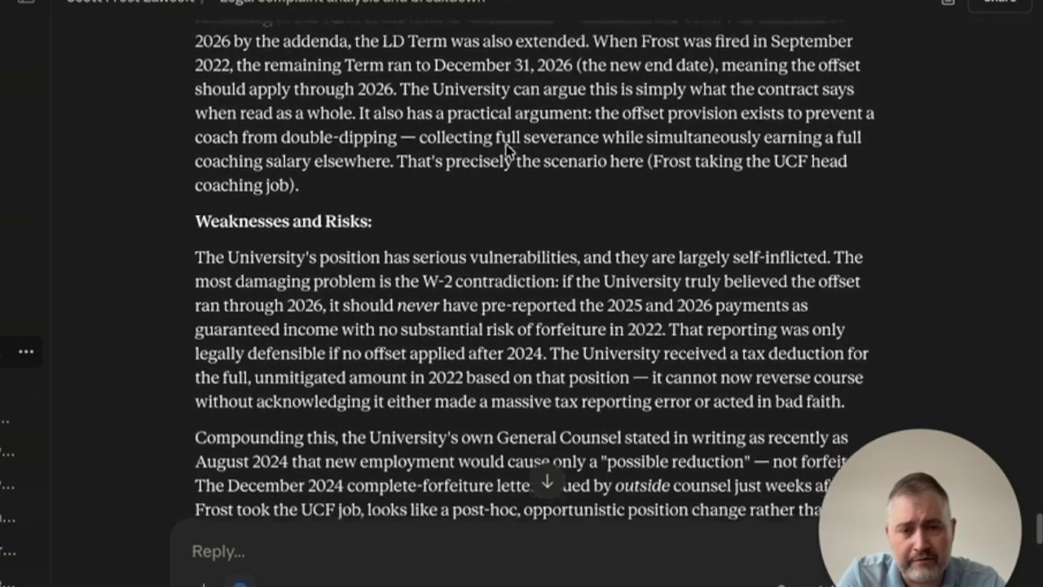
{"action": "scroll", "coordinate": [505, 149], "scroll_direction": "down", "scroll_amount": 4}
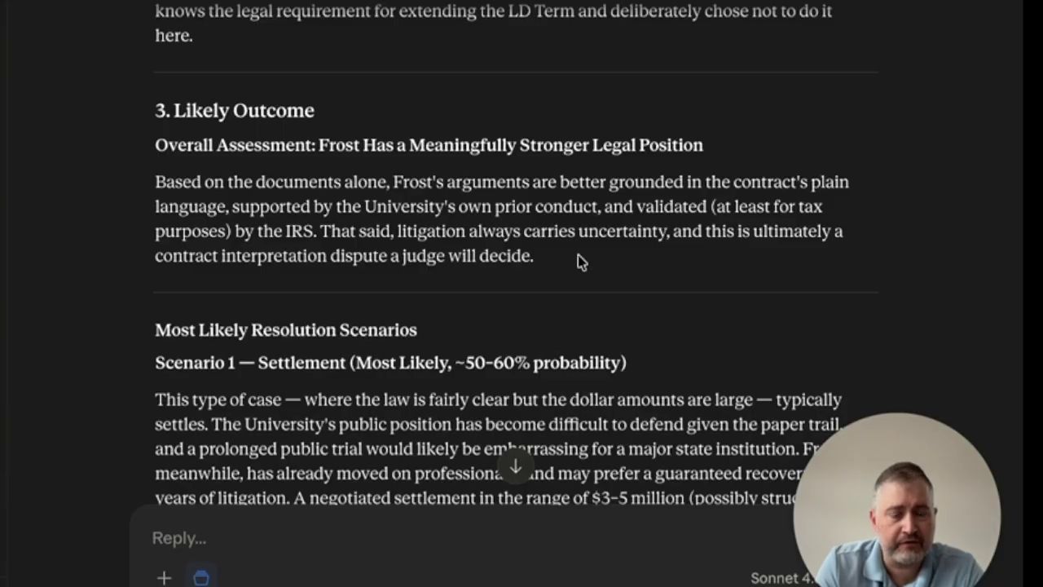
- Read the likely outcome section, covering the four resolution scenarios and the key factors that will most influence the outcome
{"action": "scroll", "coordinate": [578, 254], "scroll_direction": "down", "scroll_amount": 4}
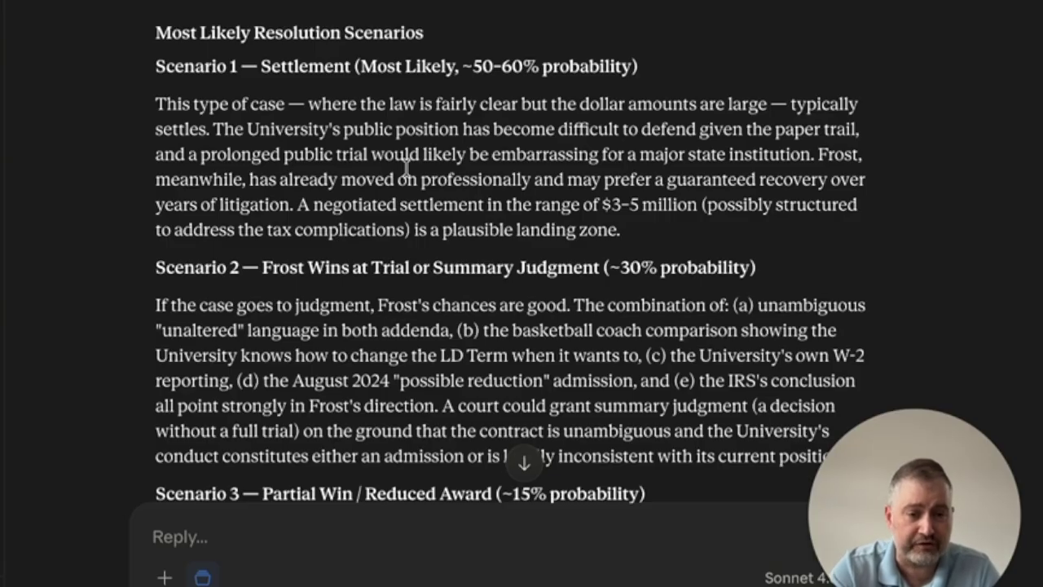
{"action": "scroll", "coordinate": [406, 168], "scroll_direction": "down", "scroll_amount": 3}
{"action": "scroll", "coordinate": [400, 184], "scroll_direction": "down", "scroll_amount": 1}
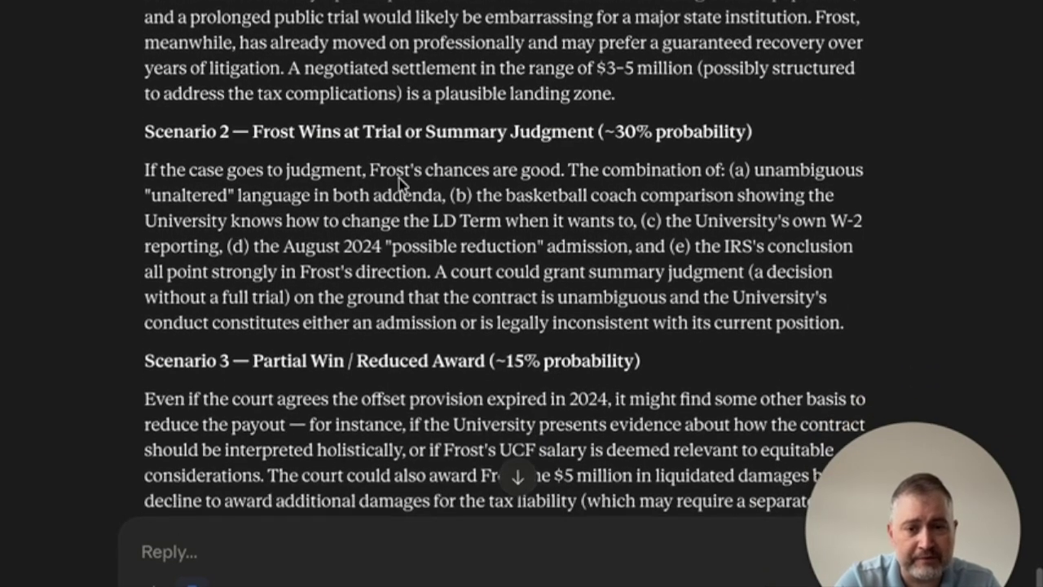
{"action": "scroll", "coordinate": [399, 181], "scroll_direction": "down", "scroll_amount": 1}
{"action": "scroll", "coordinate": [399, 175], "scroll_direction": "down", "scroll_amount": 3}
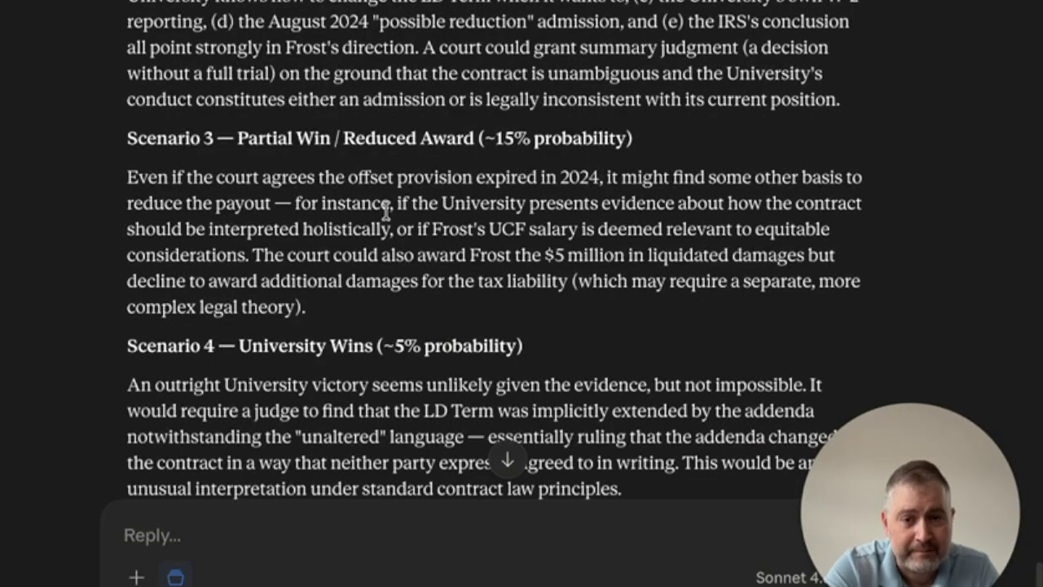
{"action": "scroll", "coordinate": [387, 210], "scroll_direction": "down", "scroll_amount": 4}
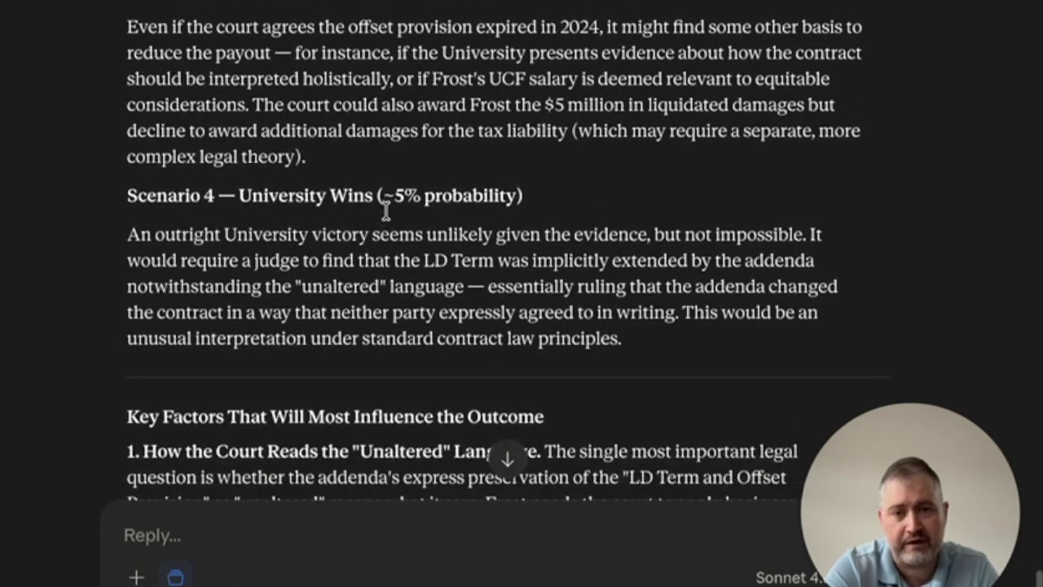
{"action": "scroll", "coordinate": [387, 217], "scroll_direction": "down", "scroll_amount": 2}
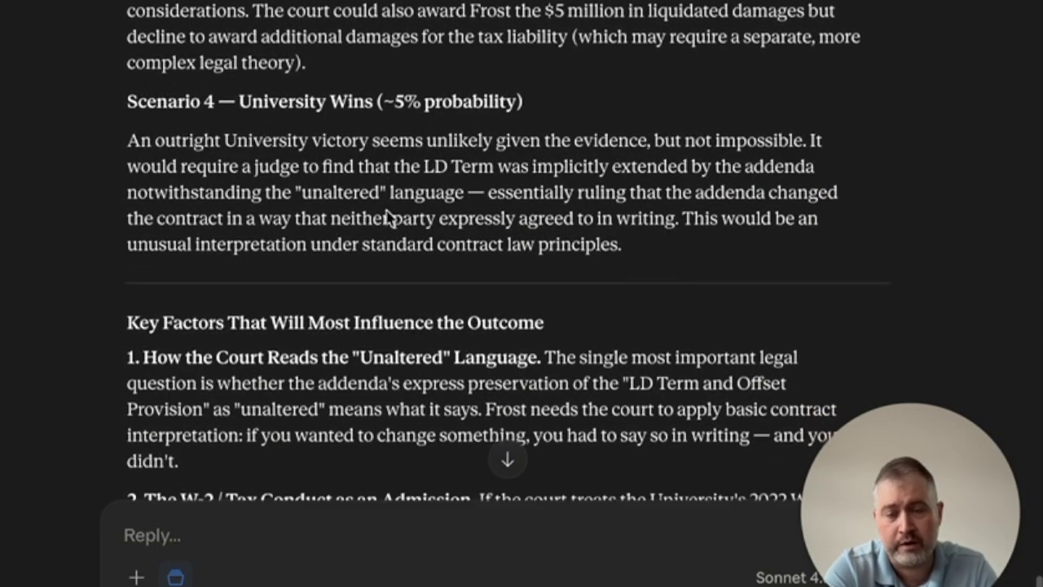
{"action": "scroll", "coordinate": [387, 213], "scroll_direction": "down", "scroll_amount": 1}
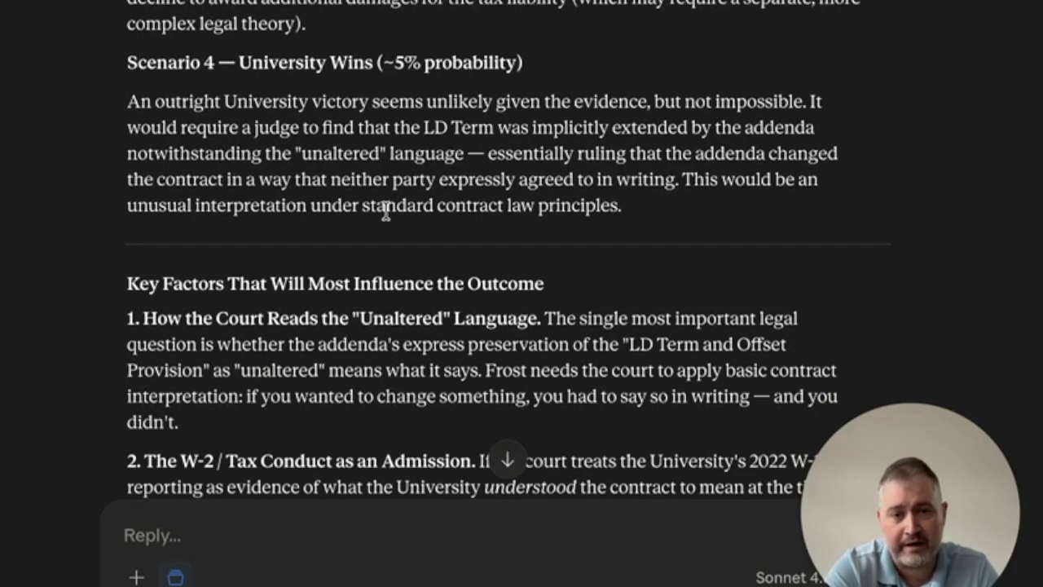
{"action": "scroll", "coordinate": [386, 210], "scroll_direction": "down", "scroll_amount": 7}
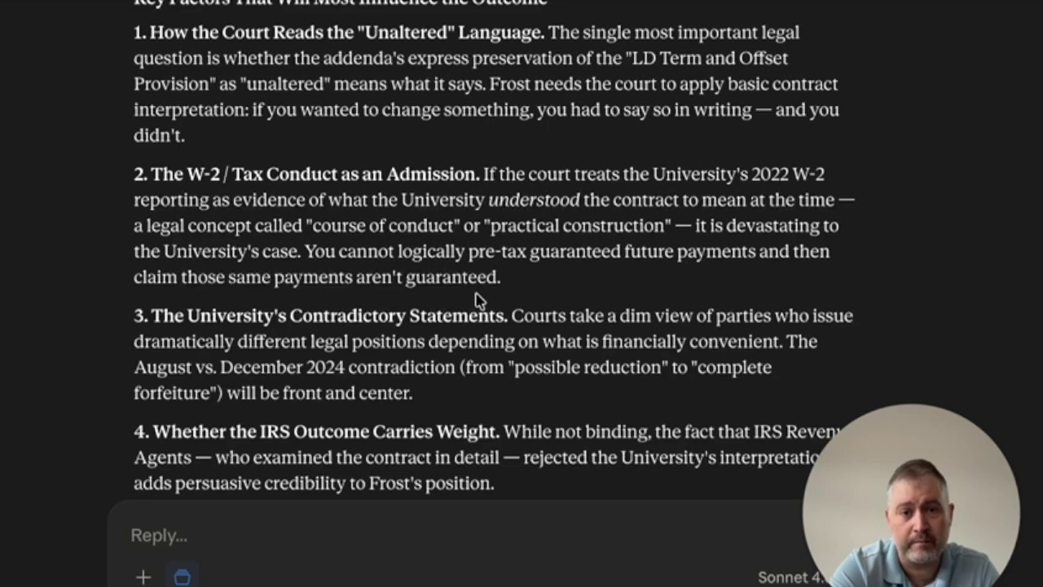
{"action": "scroll", "coordinate": [479, 301], "scroll_direction": "down", "scroll_amount": 2}
{"action": "scroll", "coordinate": [479, 300], "scroll_direction": "up", "scroll_amount": 2}
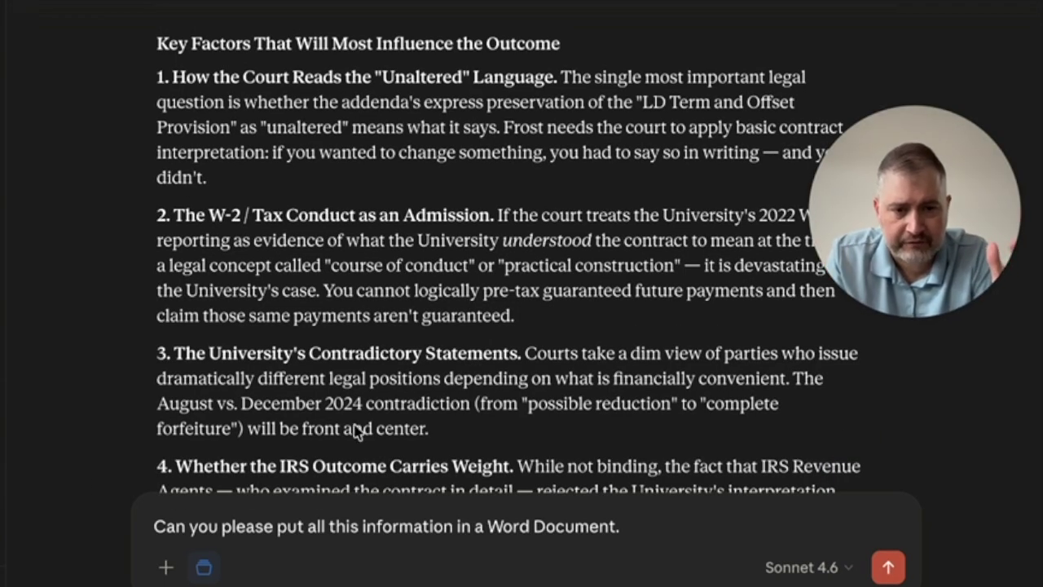
- Submit the request to put all this information in a Word document and download the generated Frost v nebraska analysis DOCX
{"action": "left_click", "coordinate": [887, 568]}
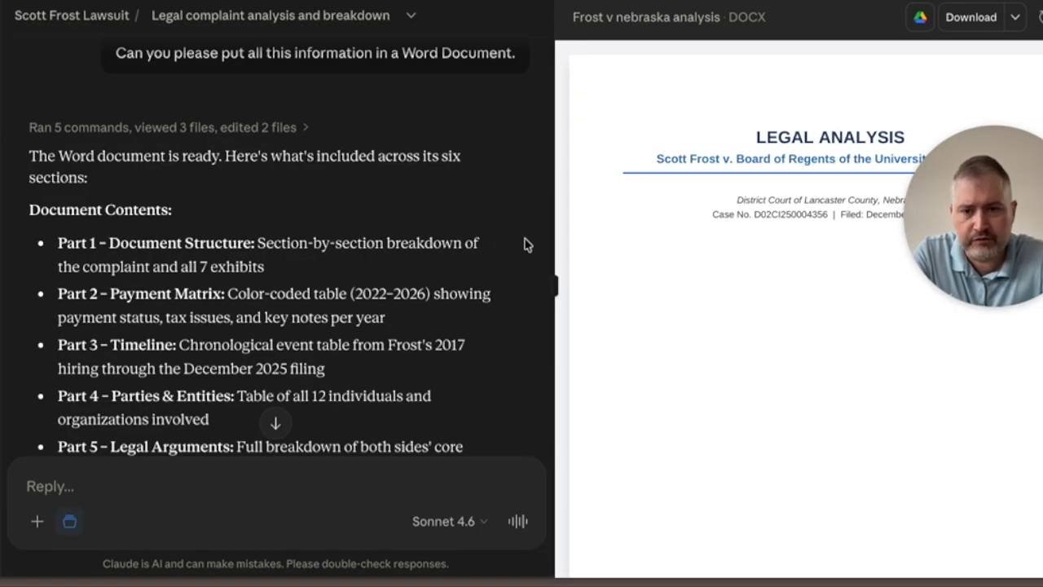
{"action": "scroll", "coordinate": [473, 274], "scroll_direction": "down", "scroll_amount": 3}
{"action": "scroll", "coordinate": [474, 273], "scroll_direction": "down", "scroll_amount": 7}
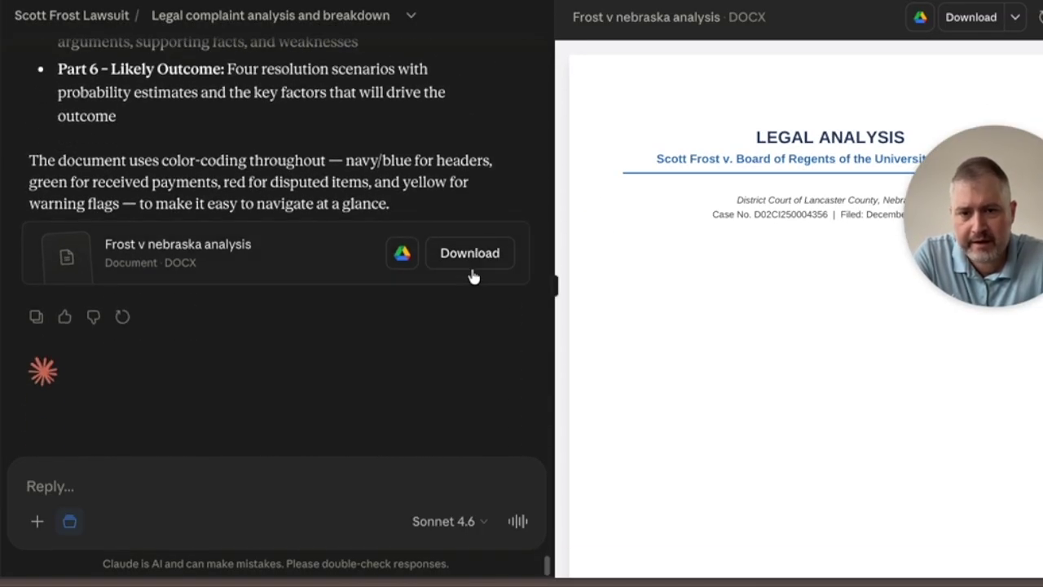
{"action": "left_click", "coordinate": [473, 269]}
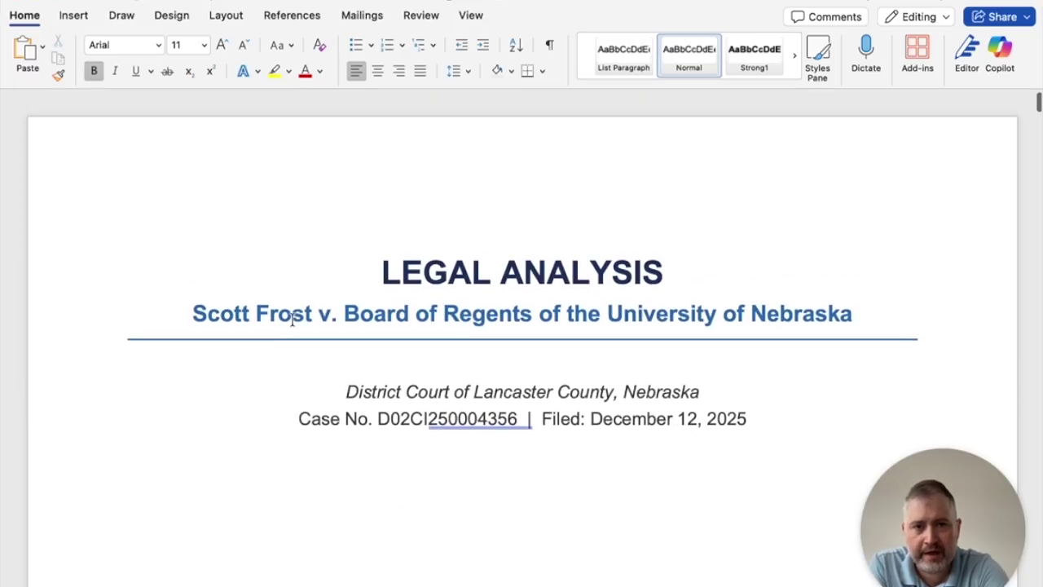
- In Word, review the downloaded legal analysis from the title page through document structure, payment matrix, timeline, and individuals and entities
{"action": "scroll", "coordinate": [292, 319], "scroll_direction": "down", "scroll_amount": 4}
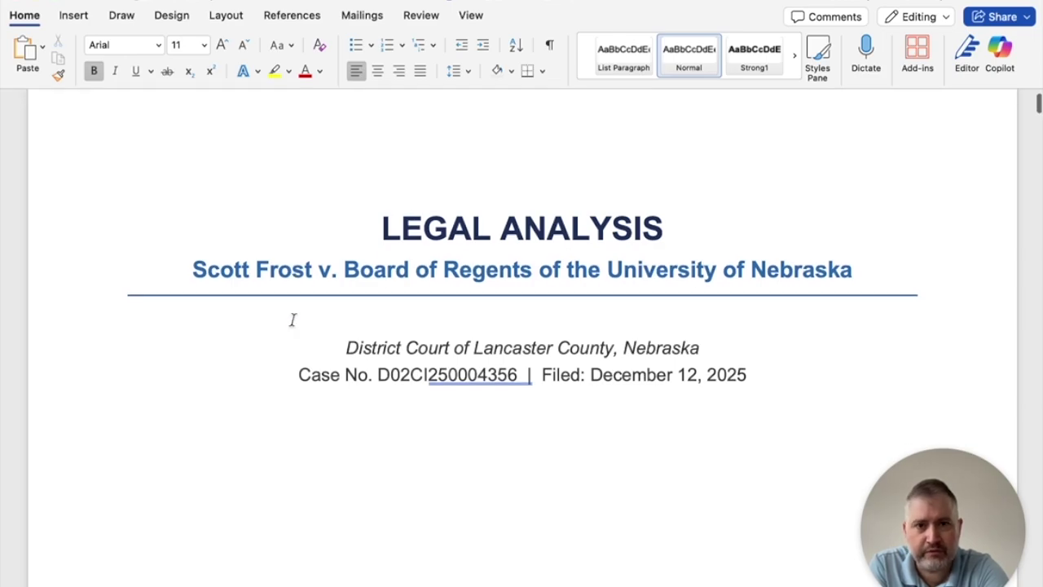
{"action": "scroll", "coordinate": [292, 319], "scroll_direction": "down", "scroll_amount": 20}
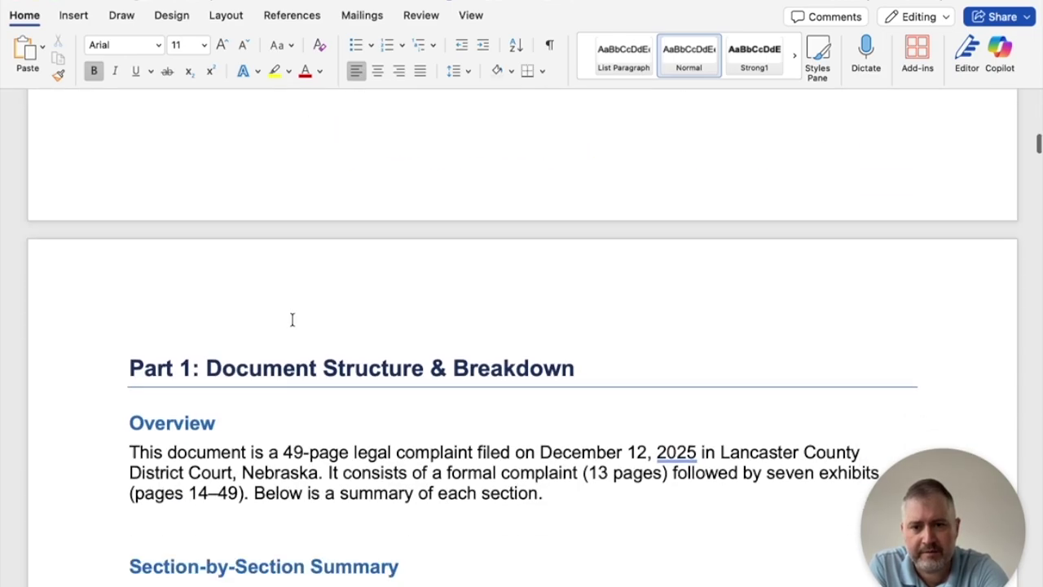
{"action": "scroll", "coordinate": [292, 320], "scroll_direction": "down", "scroll_amount": 20}
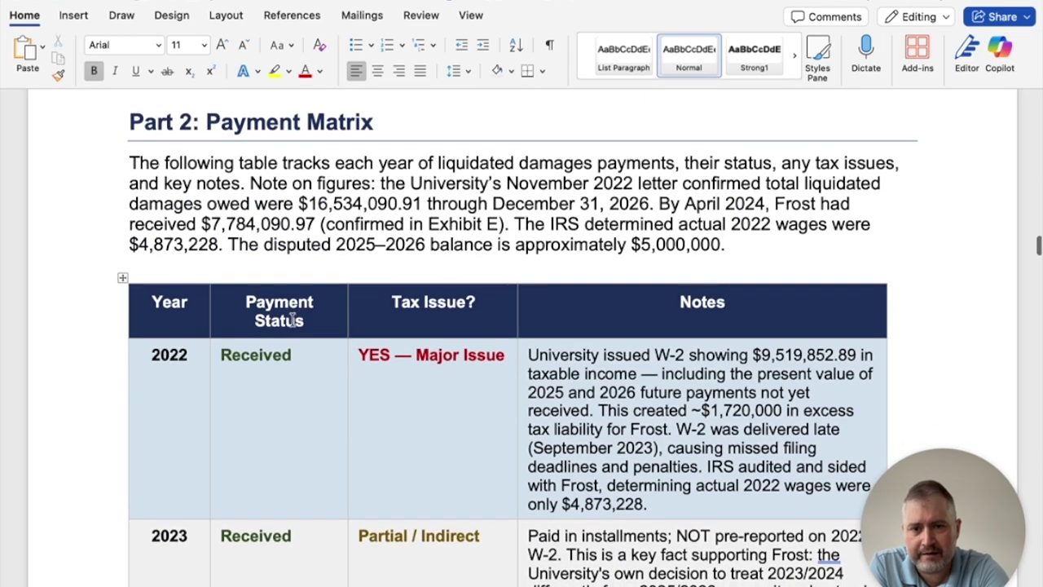
{"action": "scroll", "coordinate": [291, 319], "scroll_direction": "down", "scroll_amount": 20}
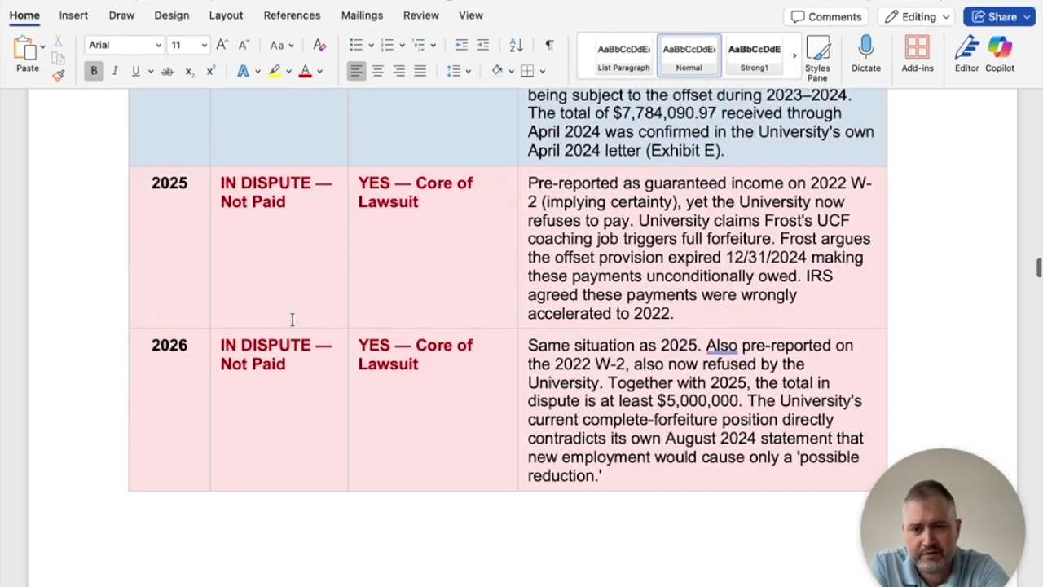
{"action": "scroll", "coordinate": [292, 319], "scroll_direction": "down", "scroll_amount": 15}
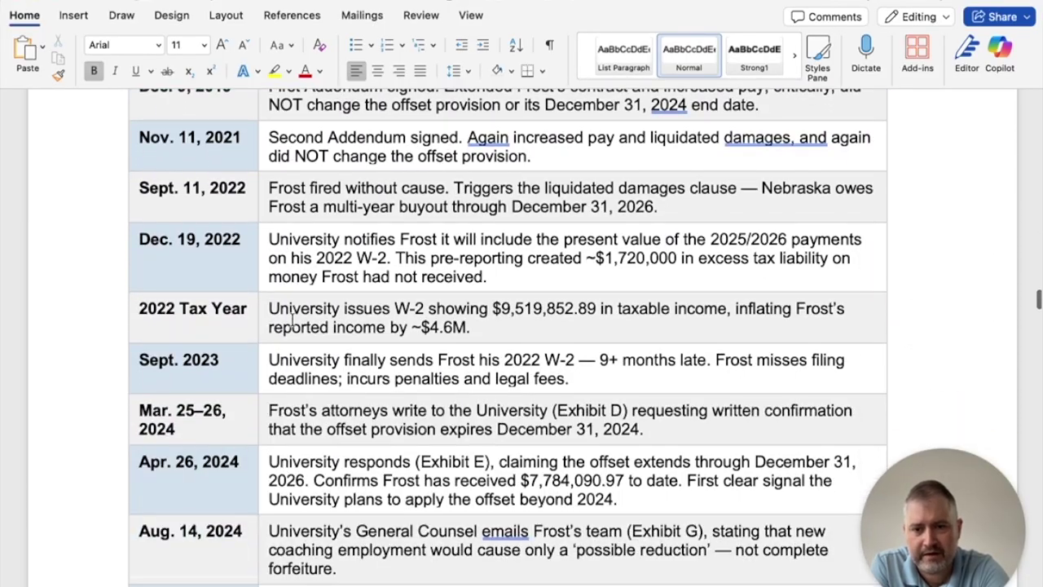
{"action": "scroll", "coordinate": [289, 322], "scroll_direction": "down", "scroll_amount": 10}
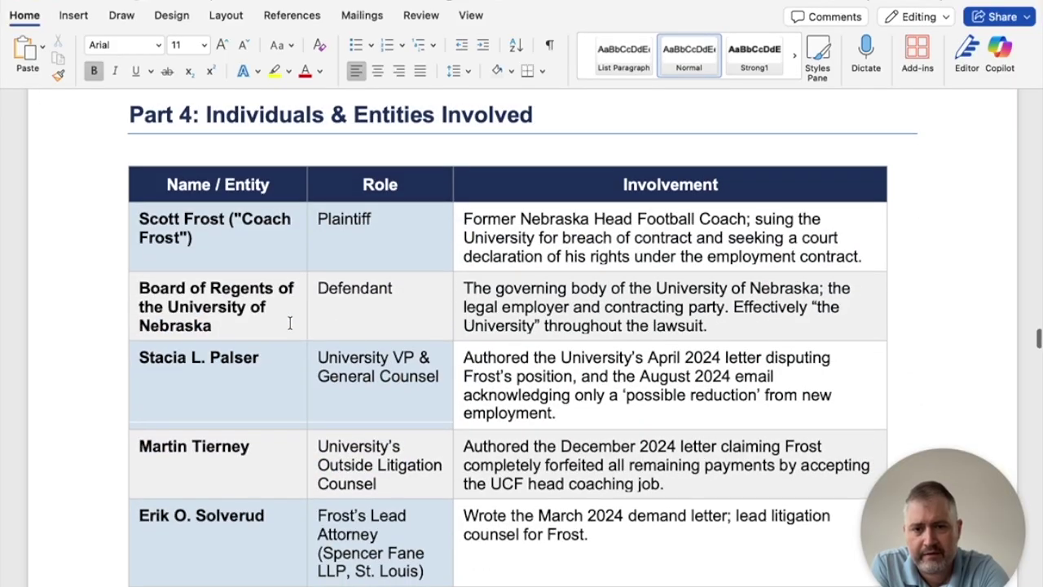
{"action": "scroll", "coordinate": [289, 323], "scroll_direction": "down", "scroll_amount": 20}
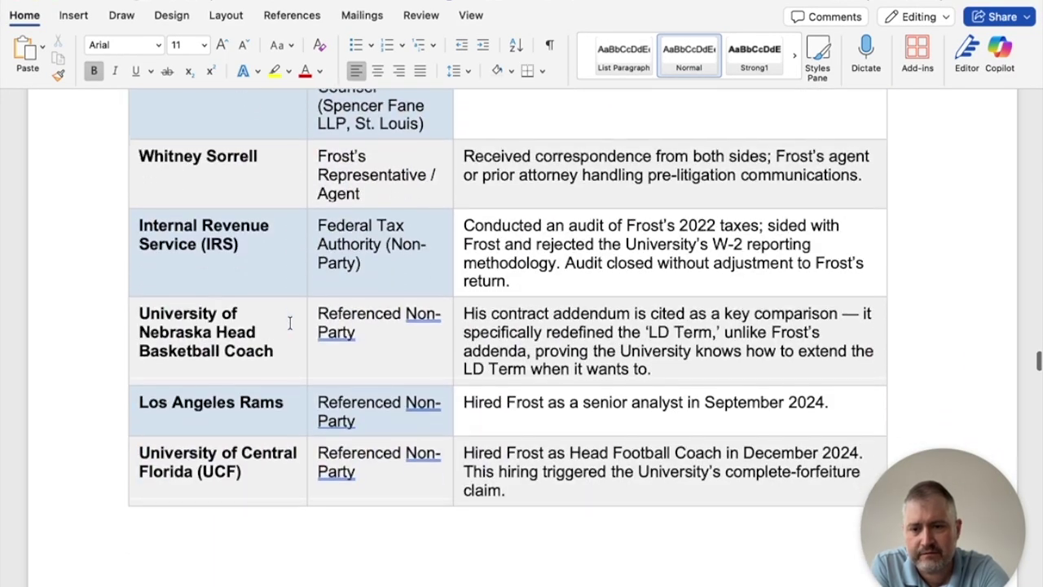
- Review the Word document's legal arguments for both sides and the likely outcome part with its resolution scenarios and key factors
{"action": "scroll", "coordinate": [289, 323], "scroll_direction": "down", "scroll_amount": 5}
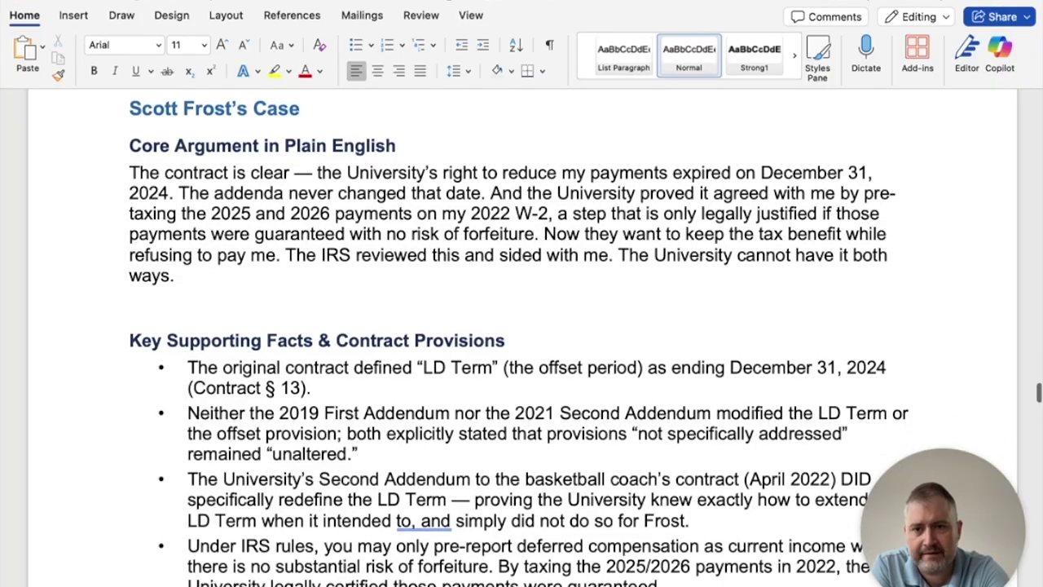
{"action": "scroll", "coordinate": [522, 339], "scroll_direction": "down", "scroll_amount": 20}
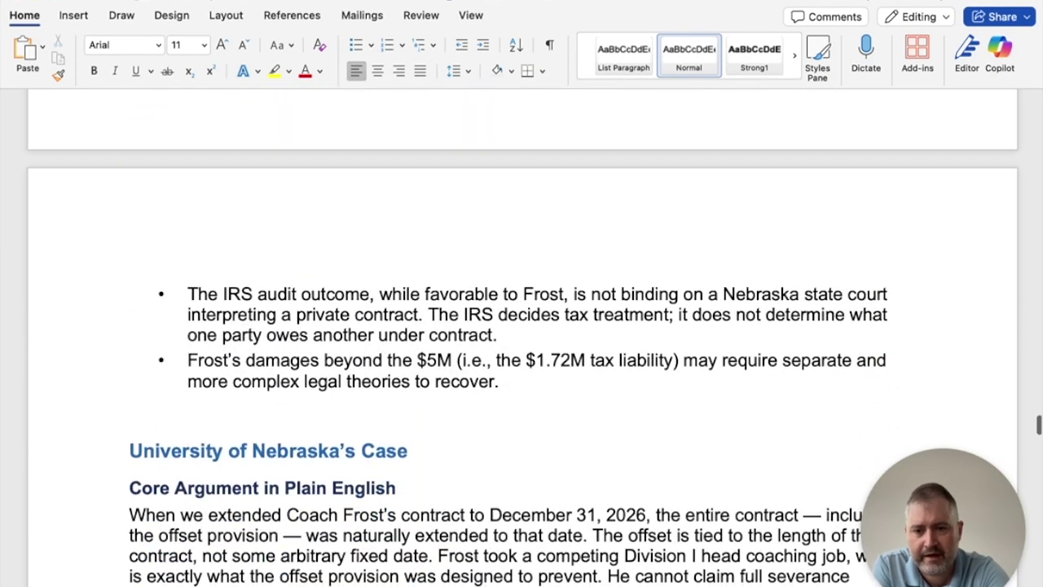
{"action": "scroll", "coordinate": [521, 338], "scroll_direction": "down", "scroll_amount": 20}
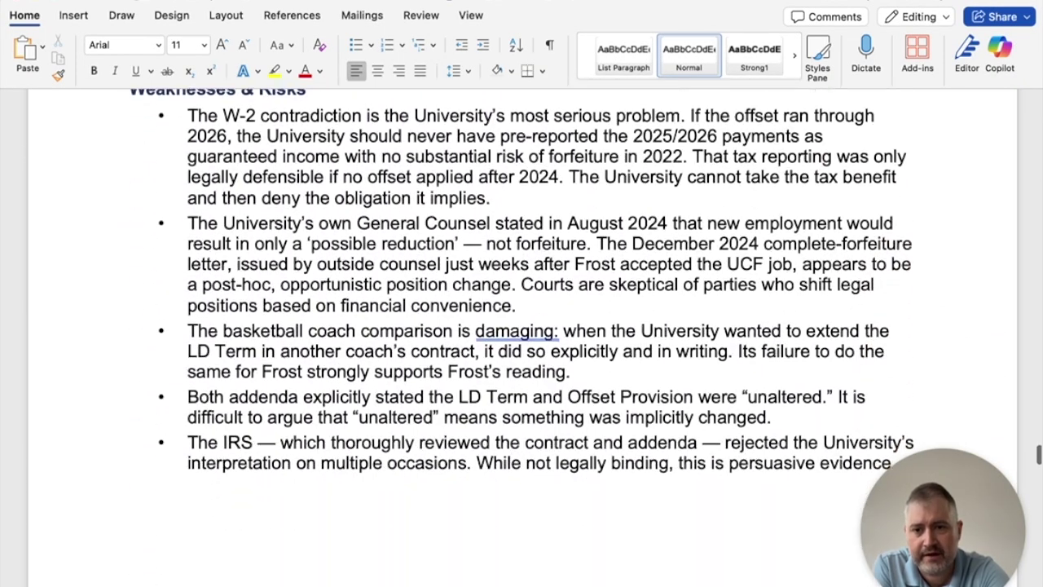
{"action": "scroll", "coordinate": [521, 338], "scroll_direction": "down", "scroll_amount": 20}
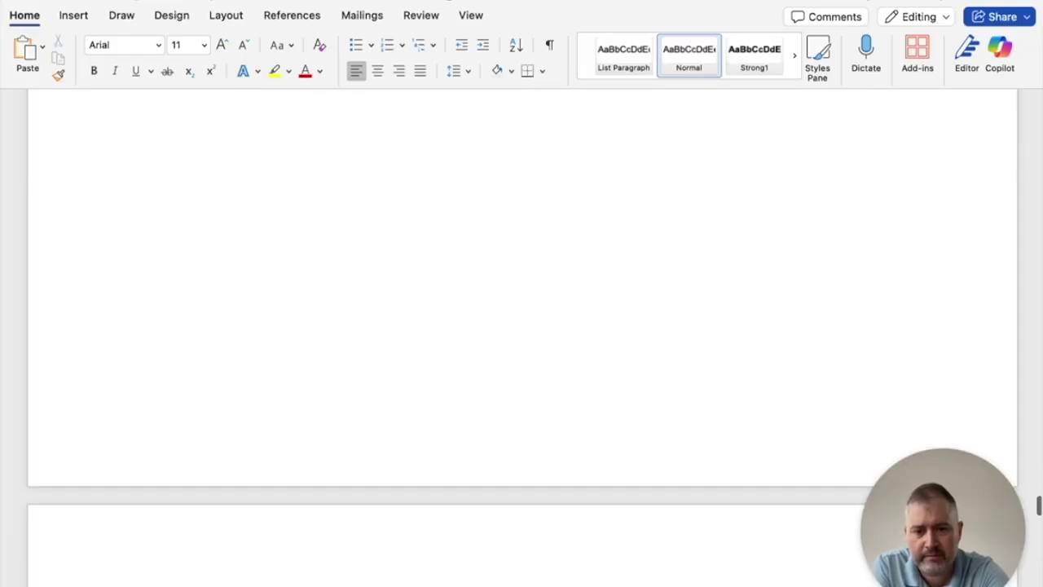
{"action": "scroll", "coordinate": [522, 338], "scroll_direction": "up", "scroll_amount": 2}
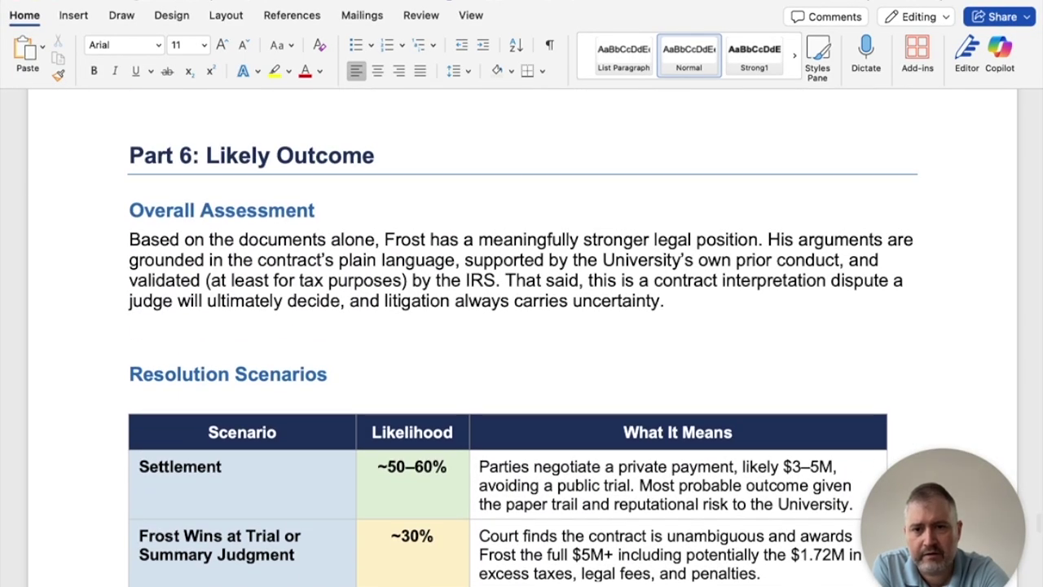
{"action": "scroll", "coordinate": [291, 316], "scroll_direction": "down", "scroll_amount": 15}
{"action": "scroll", "coordinate": [291, 316], "scroll_direction": "up", "scroll_amount": 6}
{"action": "scroll", "coordinate": [291, 316], "scroll_direction": "up", "scroll_amount": 6}
{"action": "scroll", "coordinate": [291, 317], "scroll_direction": "down", "scroll_amount": 2}
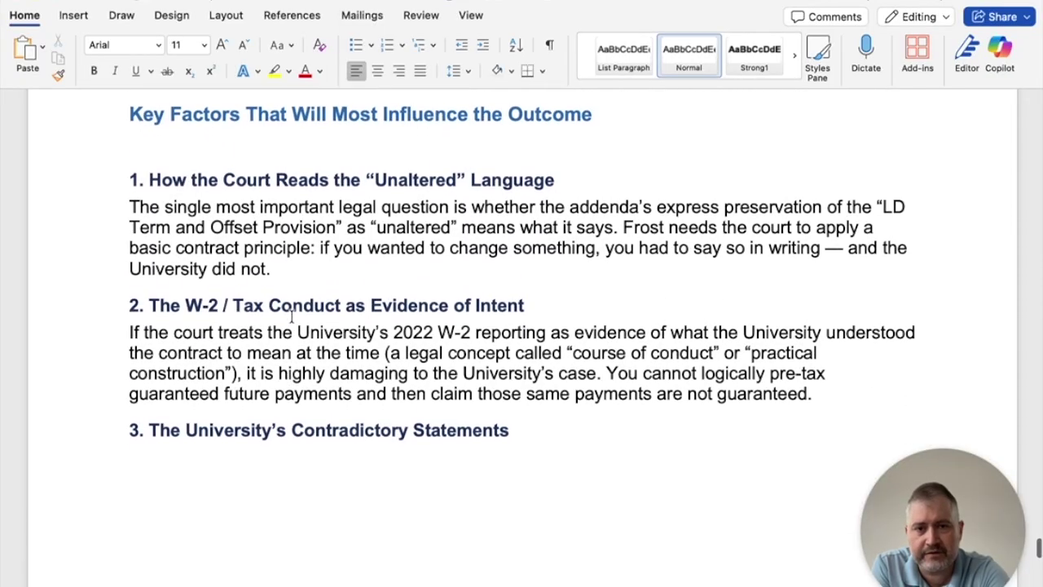
{"action": "scroll", "coordinate": [291, 316], "scroll_direction": "down", "scroll_amount": 7}
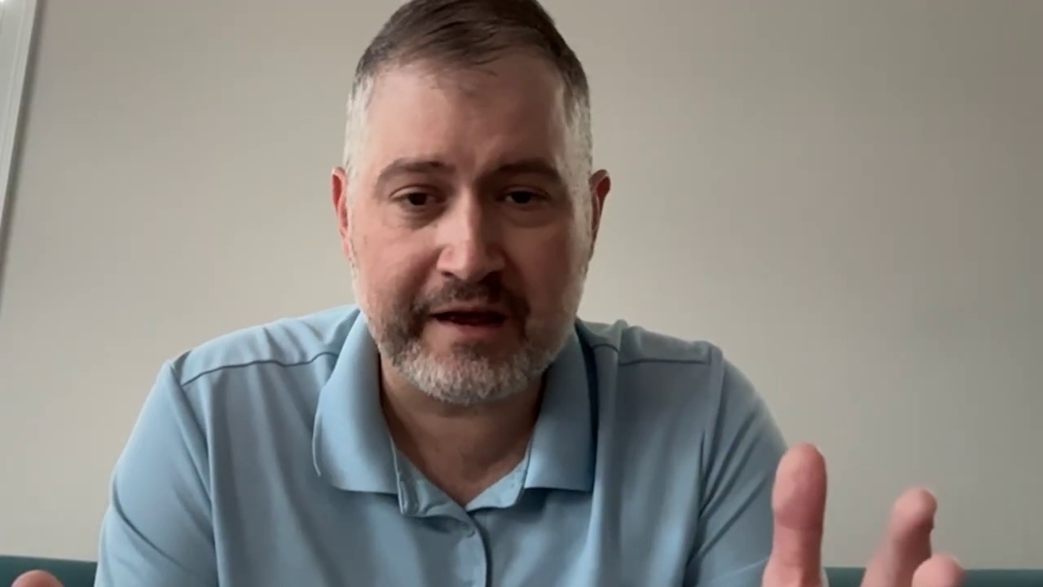